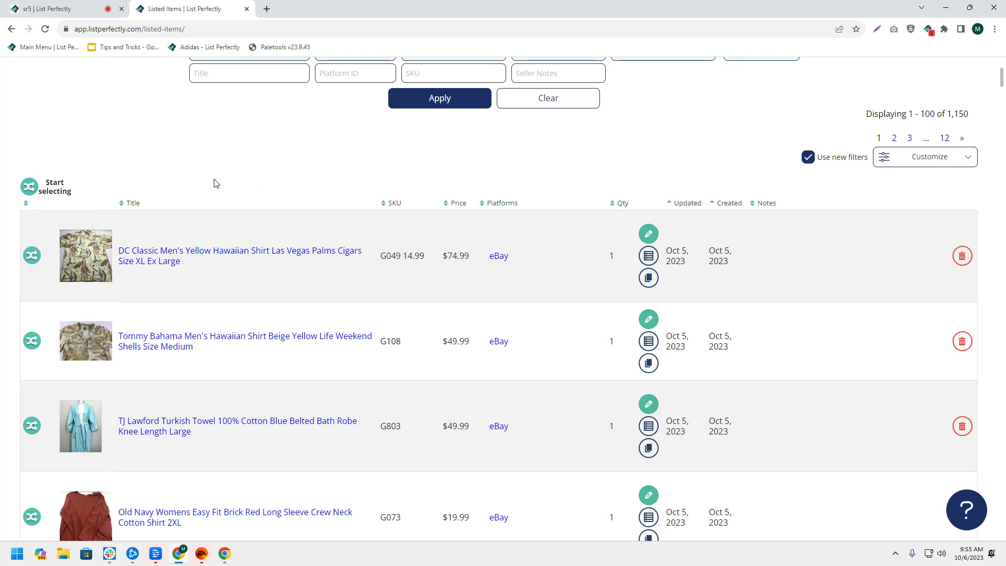
Begin bulk selection and pick the DC Classic, Tommy Bahama, Old Navy, Giordano and Preston & York listings
{"action": "left_click", "coordinate": [48, 194]}
{"action": "left_click", "coordinate": [287, 287]}
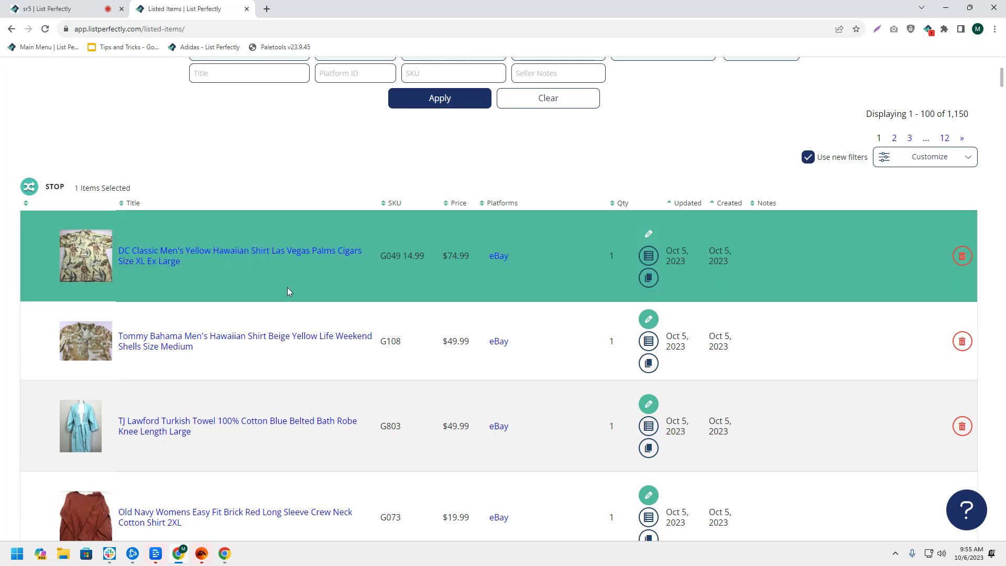
{"action": "left_click", "coordinate": [372, 354]}
{"action": "scroll", "coordinate": [372, 354], "scroll_direction": "down", "scroll_amount": 2}
{"action": "scroll", "coordinate": [380, 342], "scroll_direction": "down", "scroll_amount": 2}
{"action": "left_click", "coordinate": [380, 342]}
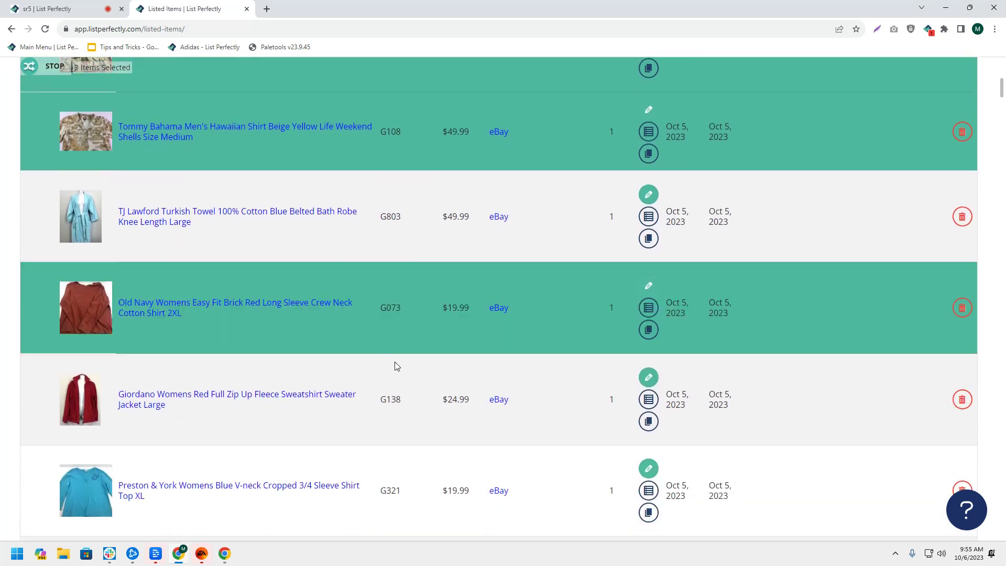
{"action": "left_click", "coordinate": [388, 386]}
{"action": "scroll", "coordinate": [388, 385], "scroll_direction": "down", "scroll_amount": 1}
{"action": "left_click", "coordinate": [397, 399]}
{"action": "scroll", "coordinate": [397, 399], "scroll_direction": "down", "scroll_amount": 1}
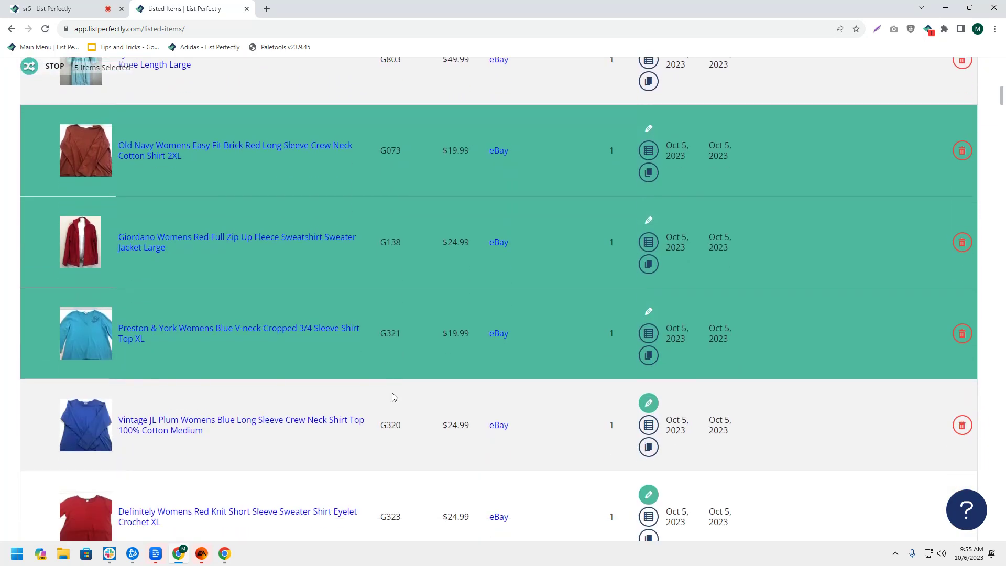
{"action": "scroll", "coordinate": [420, 423], "scroll_direction": "down", "scroll_amount": 1}
{"action": "scroll", "coordinate": [421, 423], "scroll_direction": "down", "scroll_amount": 1}
Add the Definitely sweater, Sonoma hooded sweater, Lee paisley, Tommy Hilfiger polo and Jerzees wolf listings
{"action": "left_click", "coordinate": [415, 424]}
{"action": "scroll", "coordinate": [418, 440], "scroll_direction": "down", "scroll_amount": 1}
{"action": "left_click", "coordinate": [421, 441]}
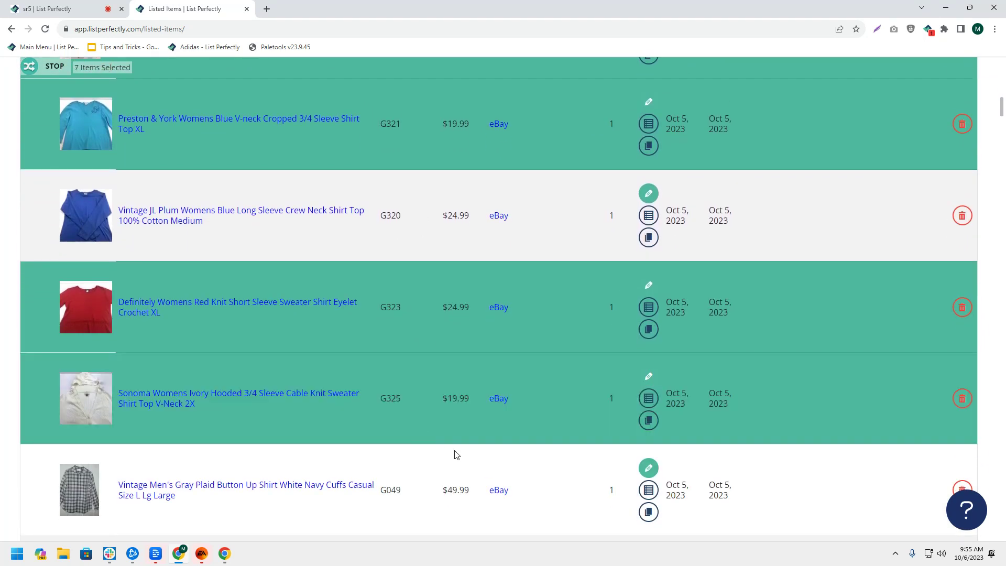
{"action": "scroll", "coordinate": [428, 448], "scroll_direction": "down", "scroll_amount": 1}
{"action": "left_click", "coordinate": [429, 448]}
{"action": "scroll", "coordinate": [414, 402], "scroll_direction": "down", "scroll_amount": 1}
{"action": "scroll", "coordinate": [415, 401], "scroll_direction": "down", "scroll_amount": 1}
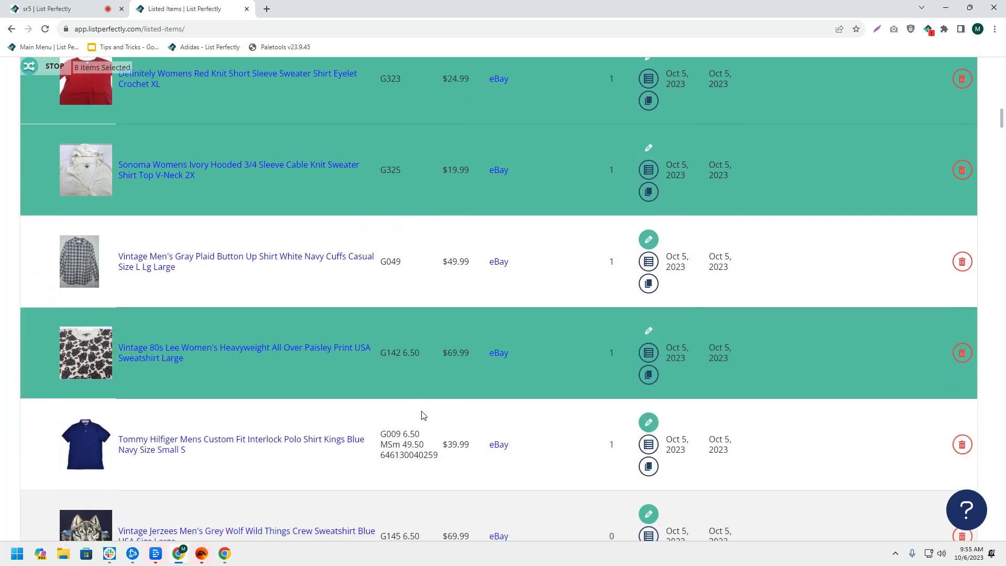
{"action": "left_click", "coordinate": [434, 416]}
{"action": "scroll", "coordinate": [433, 415], "scroll_direction": "down", "scroll_amount": 1}
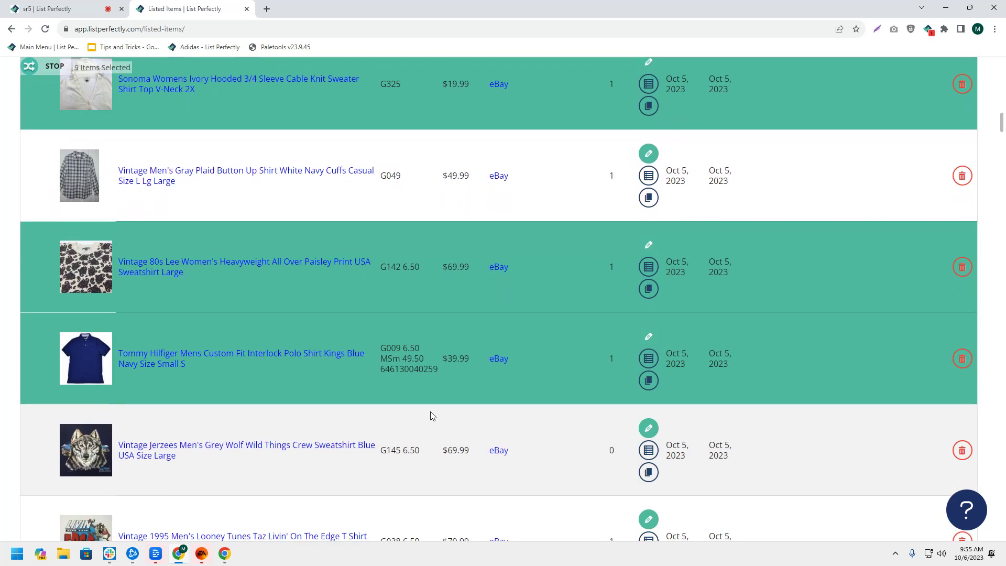
{"action": "scroll", "coordinate": [423, 404], "scroll_direction": "up", "scroll_amount": 1}
{"action": "scroll", "coordinate": [420, 393], "scroll_direction": "up", "scroll_amount": 2}
{"action": "scroll", "coordinate": [425, 391], "scroll_direction": "down", "scroll_amount": 1}
{"action": "scroll", "coordinate": [409, 401], "scroll_direction": "down", "scroll_amount": 3}
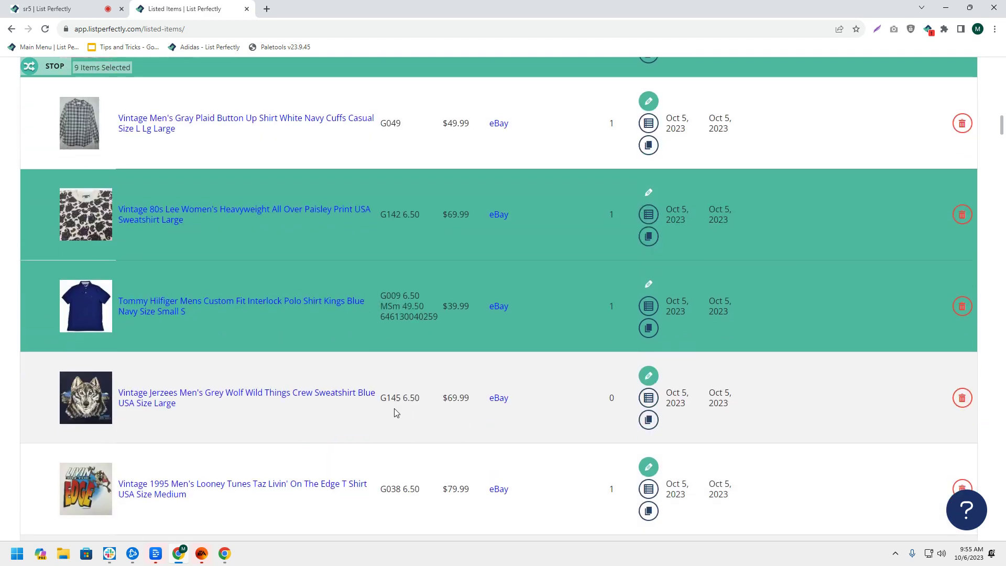
{"action": "left_click", "coordinate": [396, 412]}
{"action": "scroll", "coordinate": [356, 359], "scroll_direction": "up", "scroll_amount": 3}
{"action": "scroll", "coordinate": [112, 204], "scroll_direction": "up", "scroll_amount": 3}
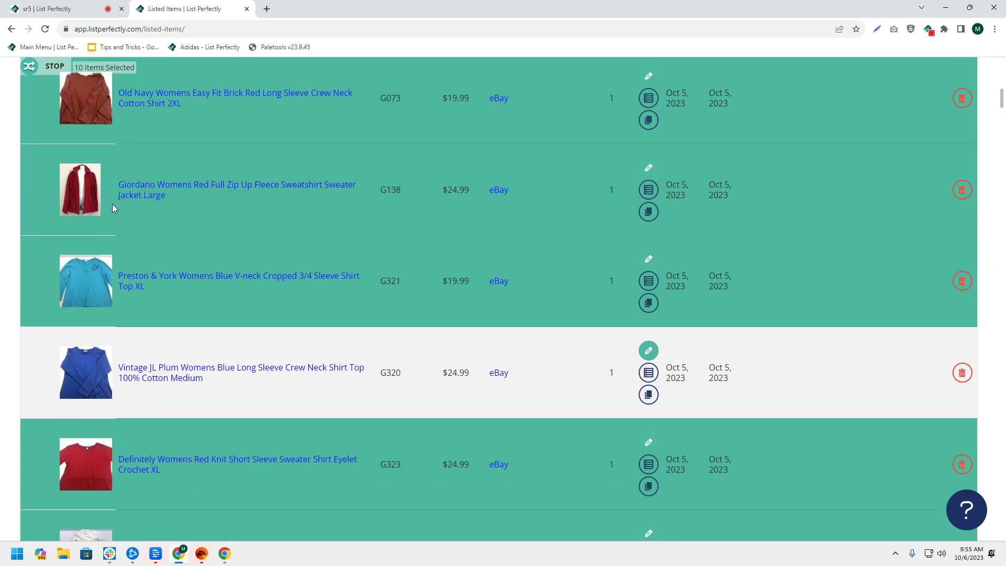
Copy the ten selected listings to Poshmark via the bulk-actions dialog
{"action": "left_click", "coordinate": [29, 67]}
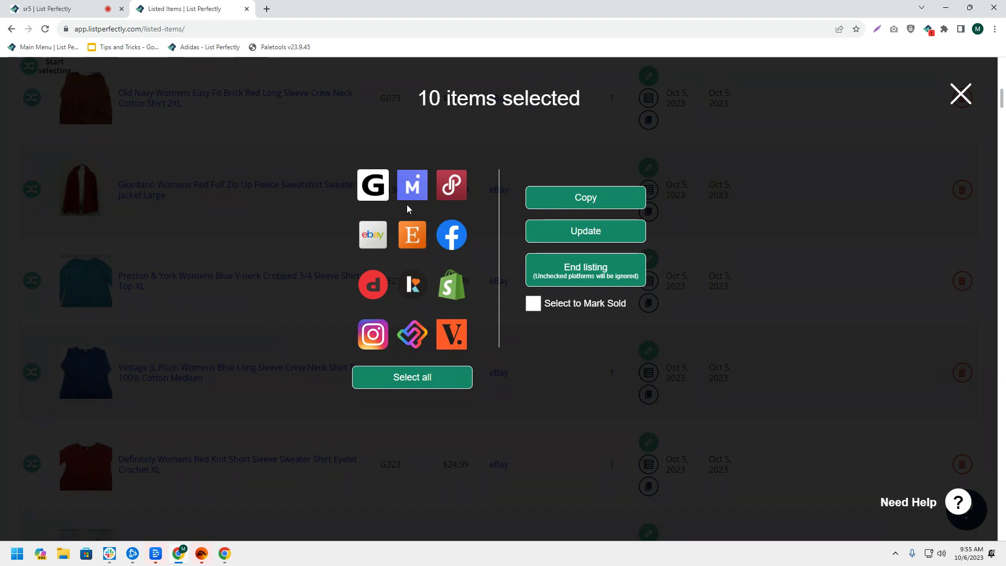
{"action": "left_click", "coordinate": [452, 188]}
{"action": "left_click", "coordinate": [592, 200]}
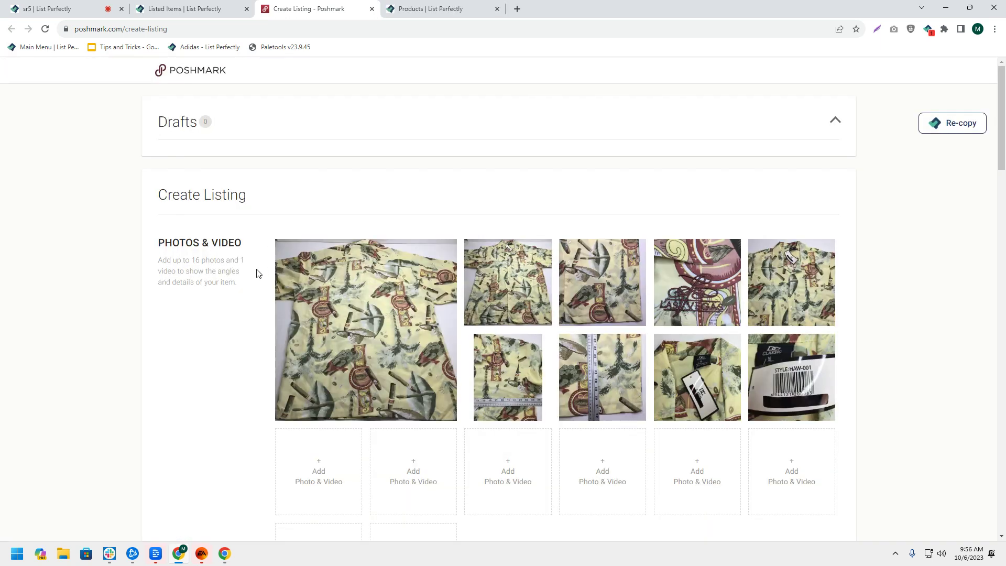
{"action": "scroll", "coordinate": [258, 285], "scroll_direction": "down", "scroll_amount": 2}
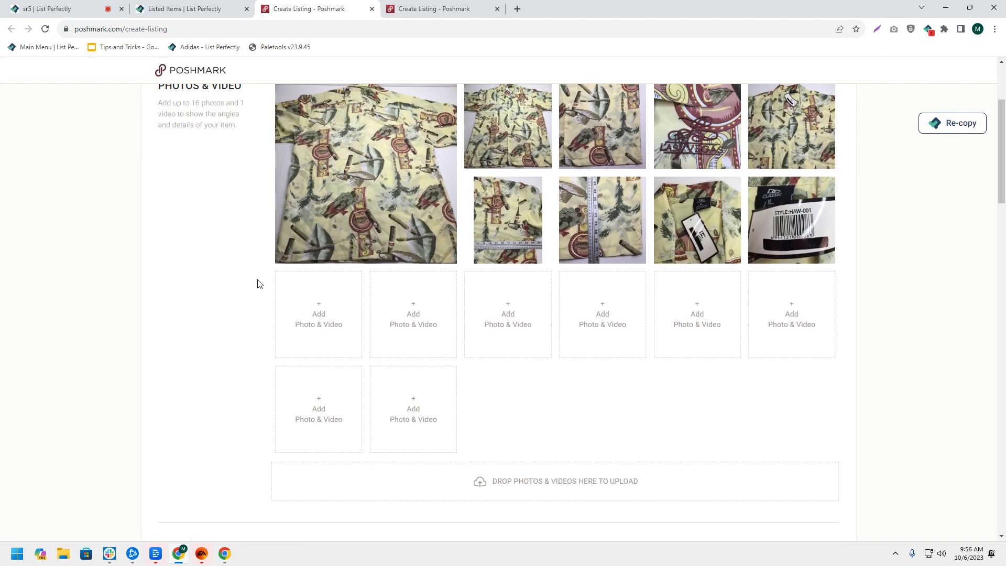
{"action": "scroll", "coordinate": [253, 280], "scroll_direction": "down", "scroll_amount": 2}
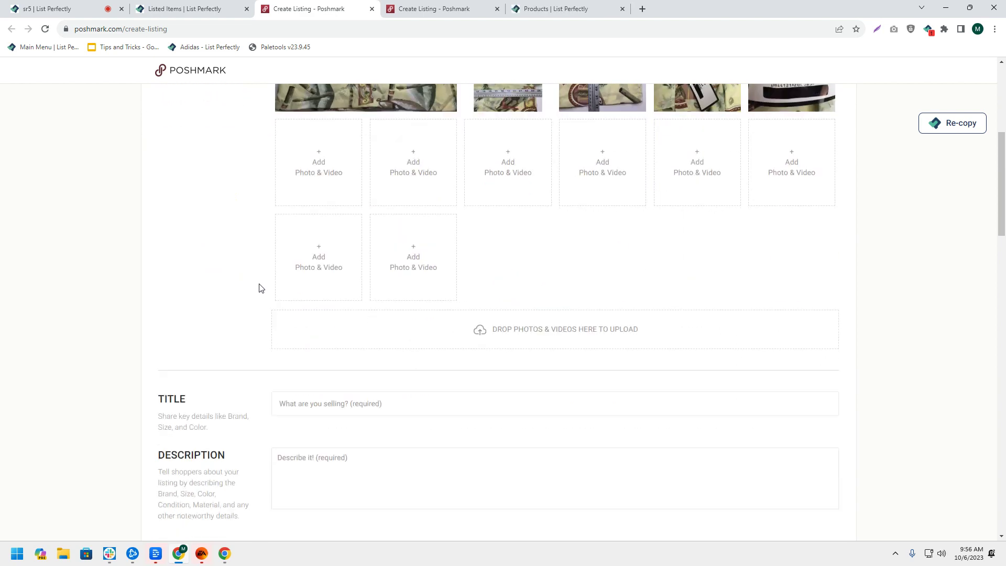
{"action": "scroll", "coordinate": [263, 289], "scroll_direction": "down", "scroll_amount": 2}
{"action": "scroll", "coordinate": [265, 292], "scroll_direction": "down", "scroll_amount": 2}
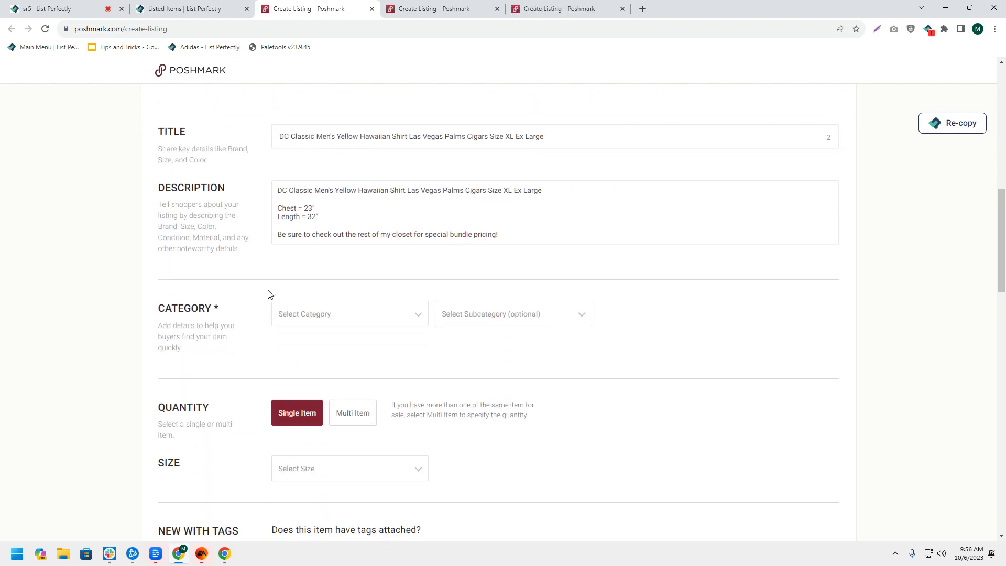
{"action": "scroll", "coordinate": [267, 295], "scroll_direction": "down", "scroll_amount": 1}
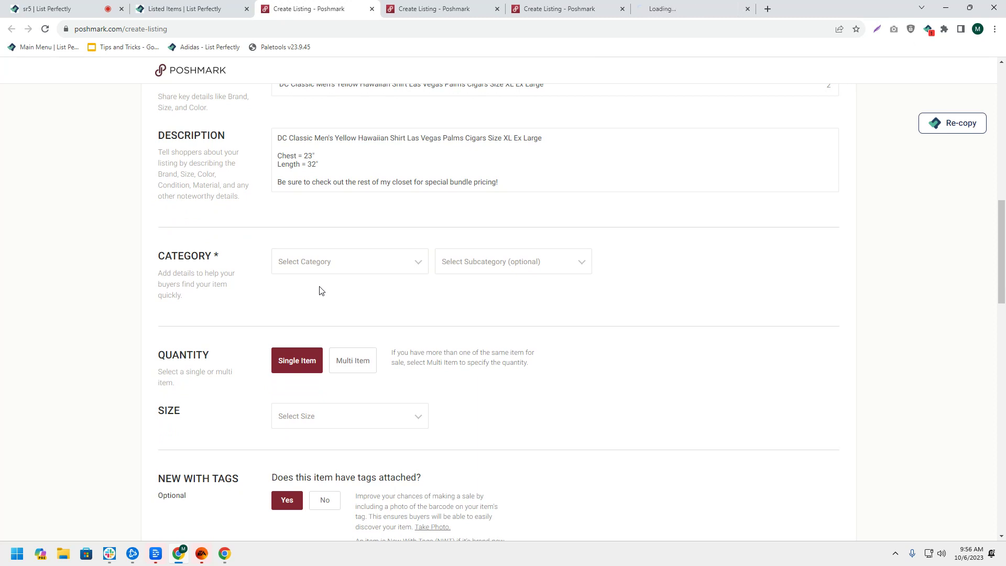
Categorise the DC Classic shirt as Men > Shirts, set original price 0, and publish it live
{"action": "left_click", "coordinate": [331, 271]}
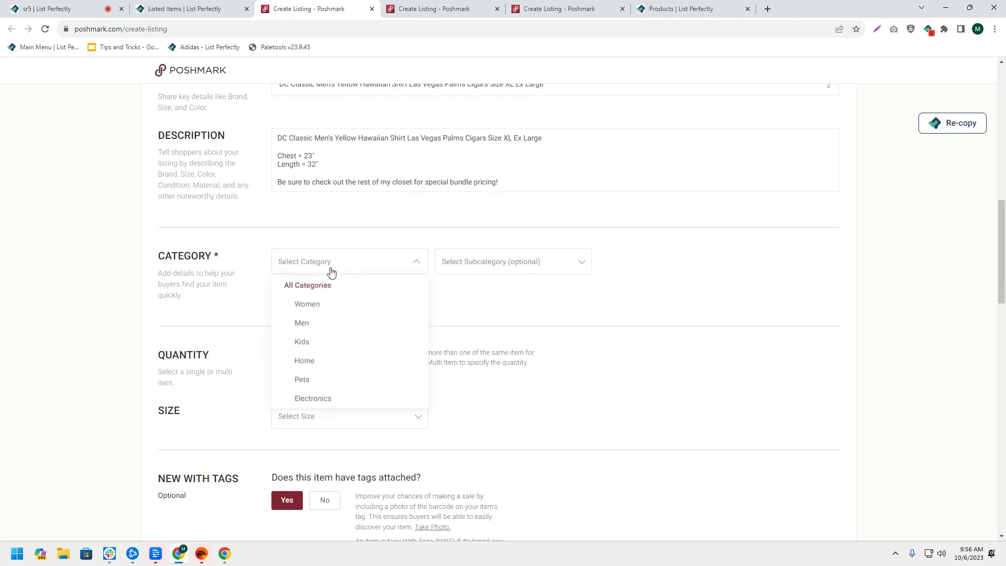
{"action": "left_click", "coordinate": [315, 322]}
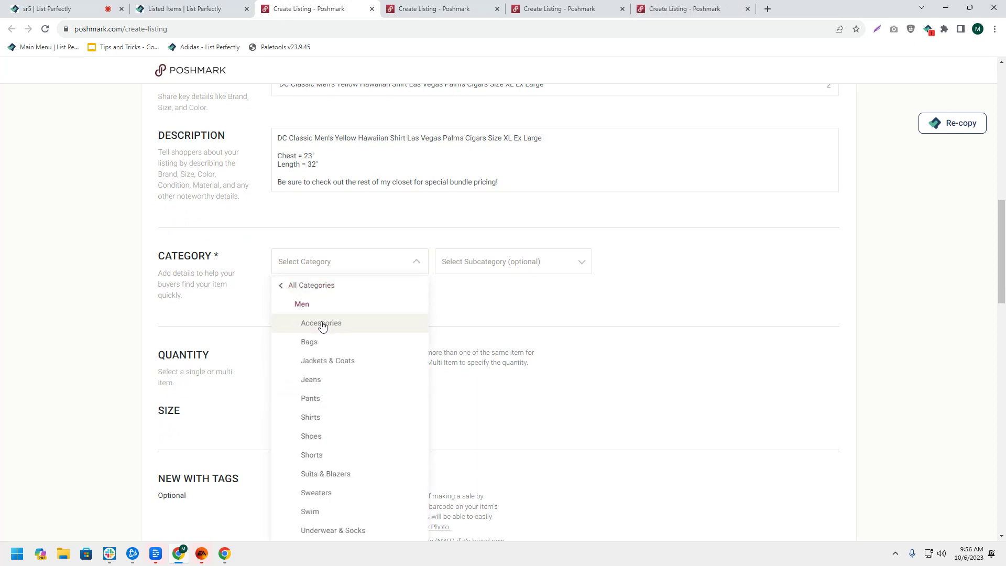
{"action": "scroll", "coordinate": [348, 388], "scroll_direction": "down", "scroll_amount": 1}
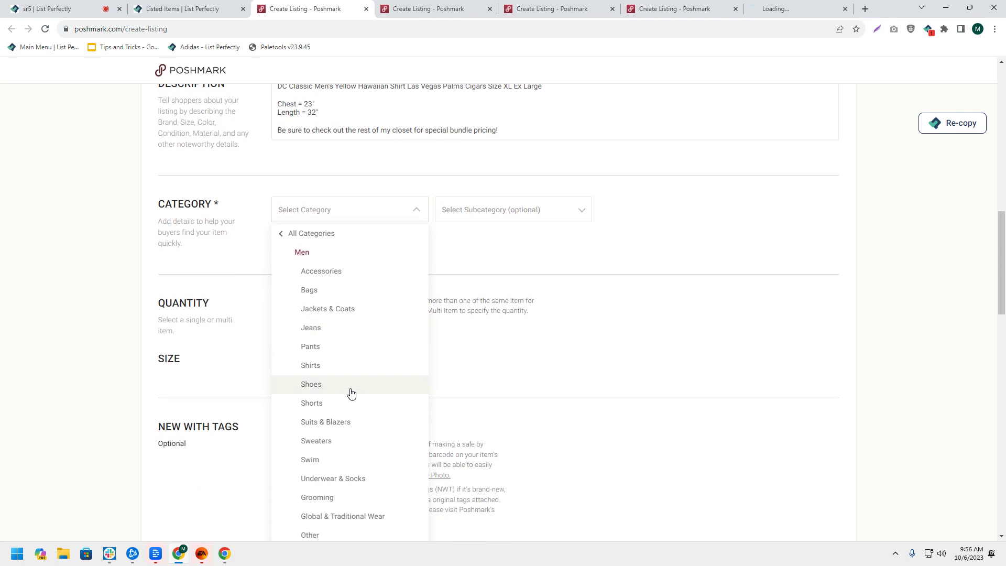
{"action": "left_click", "coordinate": [318, 364]}
{"action": "scroll", "coordinate": [411, 341], "scroll_direction": "down", "scroll_amount": 4}
{"action": "scroll", "coordinate": [413, 340], "scroll_direction": "down", "scroll_amount": 1}
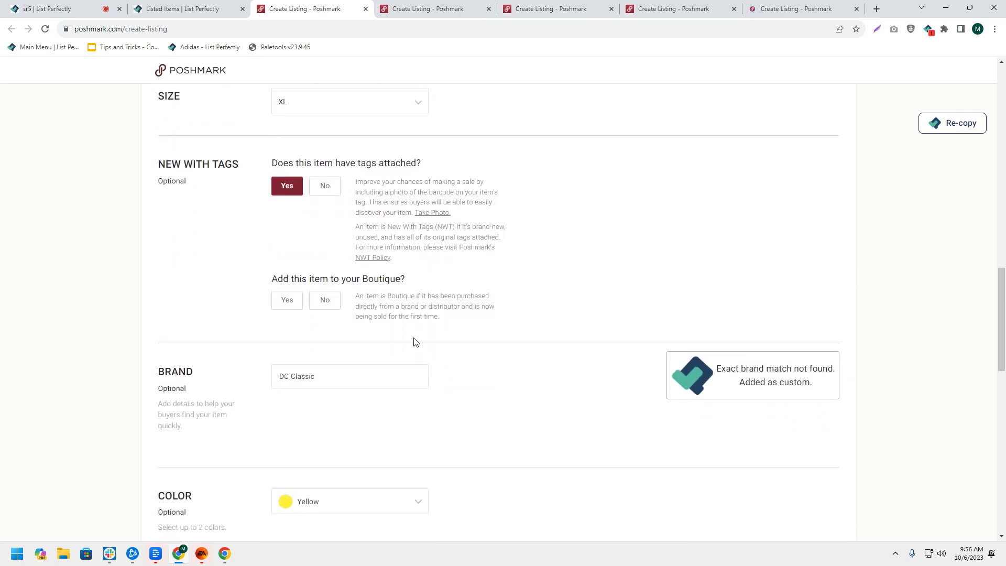
{"action": "scroll", "coordinate": [414, 340], "scroll_direction": "down", "scroll_amount": 3}
{"action": "scroll", "coordinate": [414, 339], "scroll_direction": "down", "scroll_amount": 3}
{"action": "scroll", "coordinate": [405, 342], "scroll_direction": "down", "scroll_amount": 2}
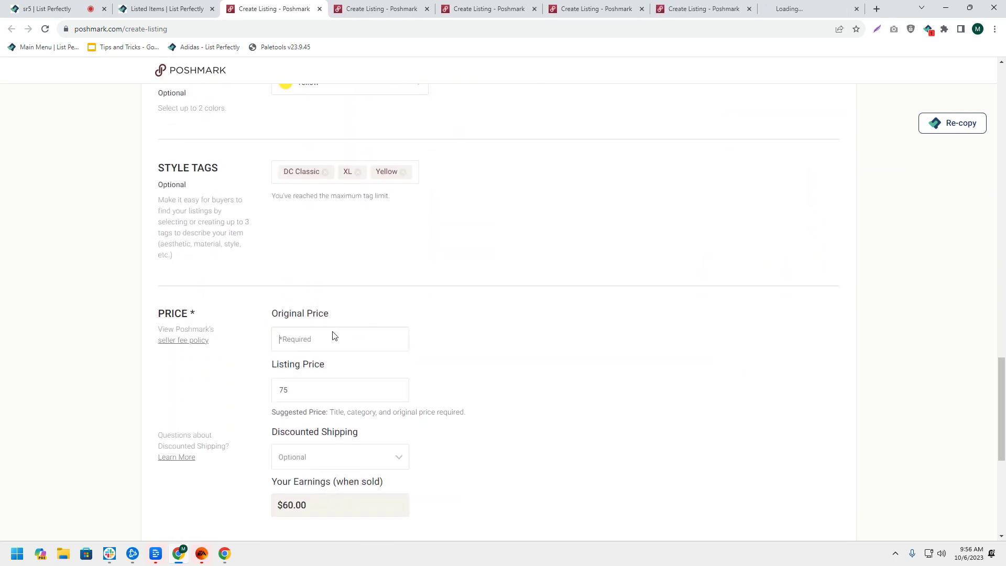
{"action": "left_click", "coordinate": [334, 332]}
{"action": "type", "text": "0"}
{"action": "scroll", "coordinate": [409, 347], "scroll_direction": "down", "scroll_amount": 2}
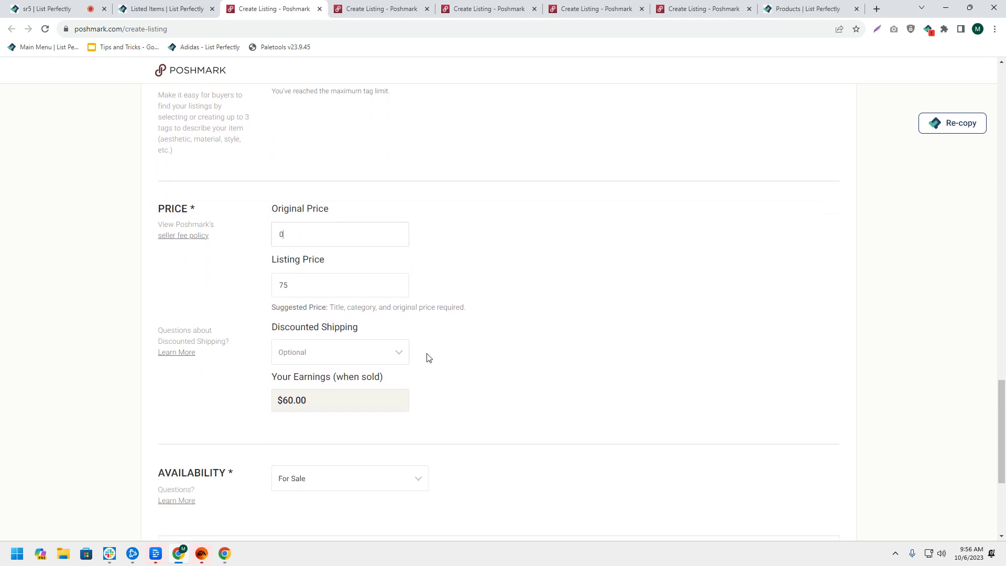
{"action": "scroll", "coordinate": [432, 366], "scroll_direction": "down", "scroll_amount": 2}
{"action": "left_click", "coordinate": [806, 446]}
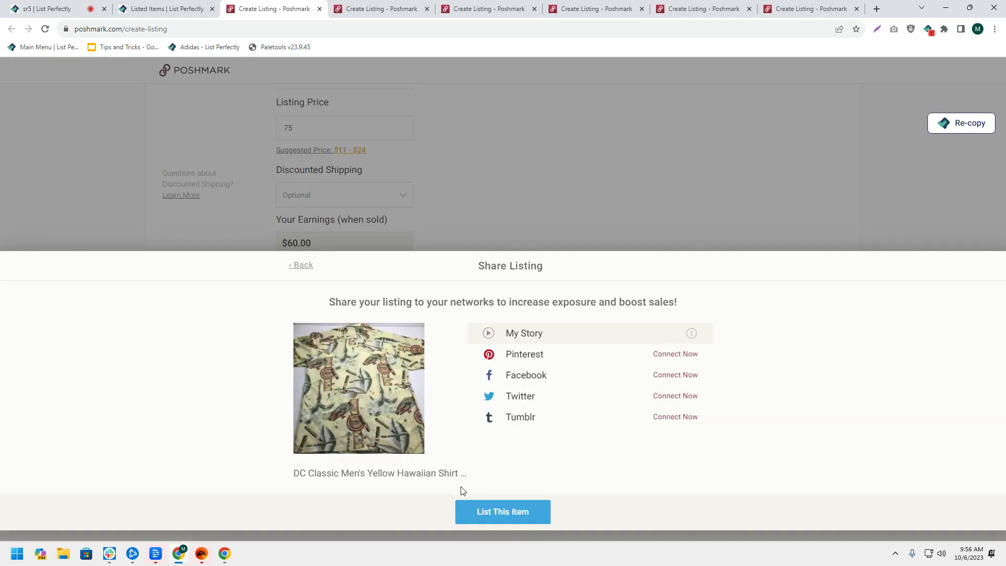
{"action": "left_click", "coordinate": [498, 513]}
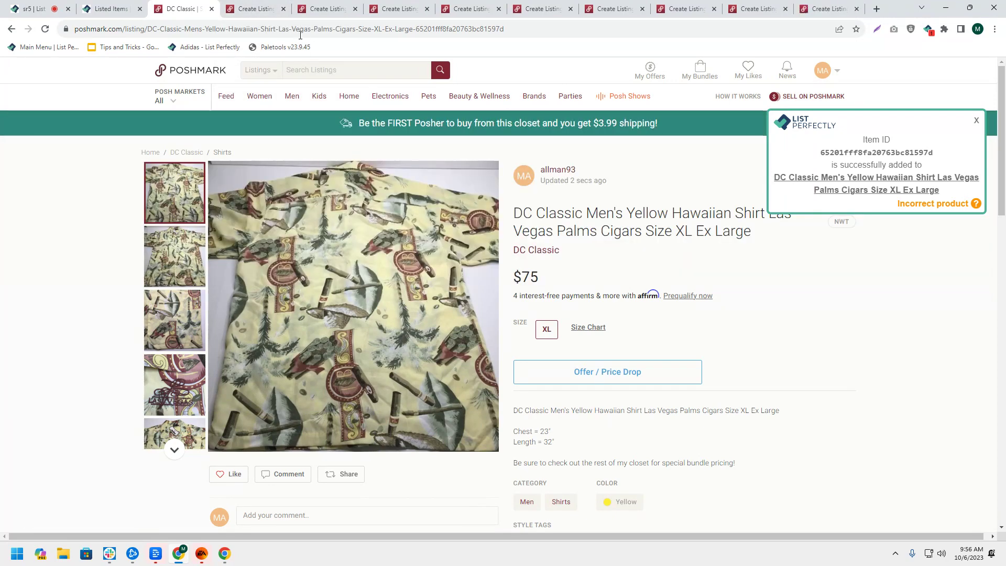
Categorise the Tommy Bahama shirt draft as Men > Shirts and publish it live
{"action": "left_click", "coordinate": [255, 9]}
{"action": "scroll", "coordinate": [292, 198], "scroll_direction": "down", "scroll_amount": 3}
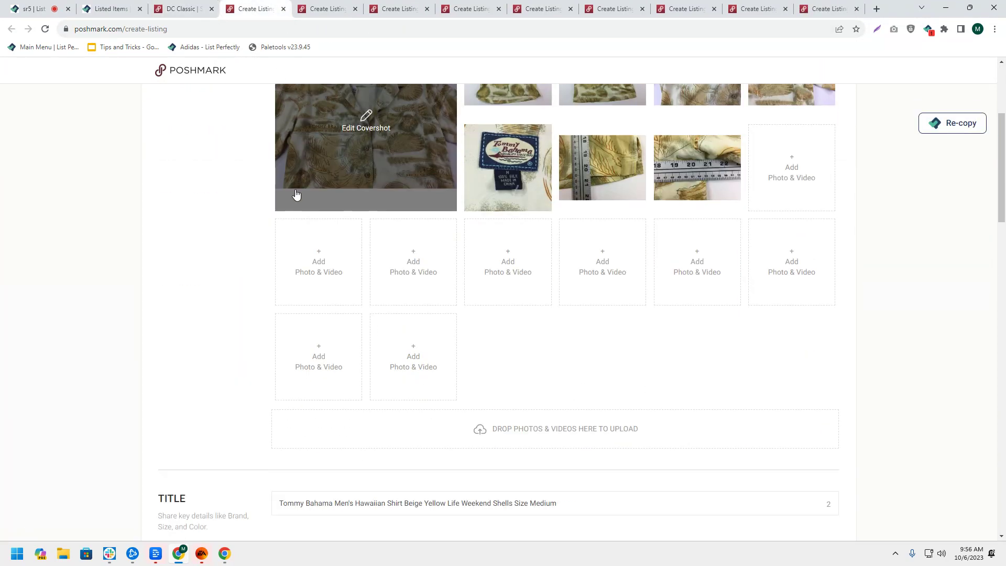
{"action": "scroll", "coordinate": [255, 220], "scroll_direction": "down", "scroll_amount": 3}
{"action": "scroll", "coordinate": [264, 234], "scroll_direction": "down", "scroll_amount": 3}
{"action": "left_click", "coordinate": [321, 267]}
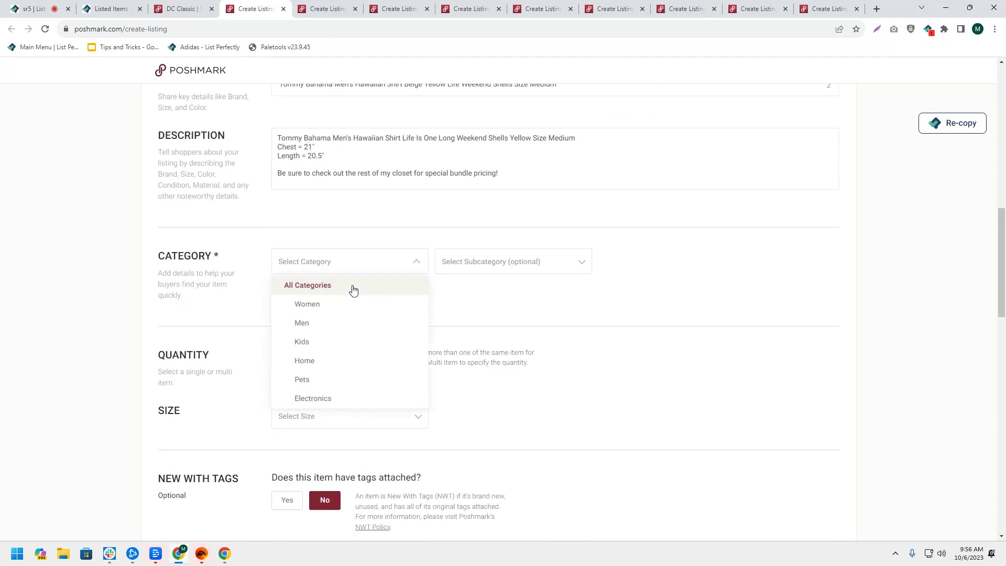
{"action": "left_click", "coordinate": [331, 326]}
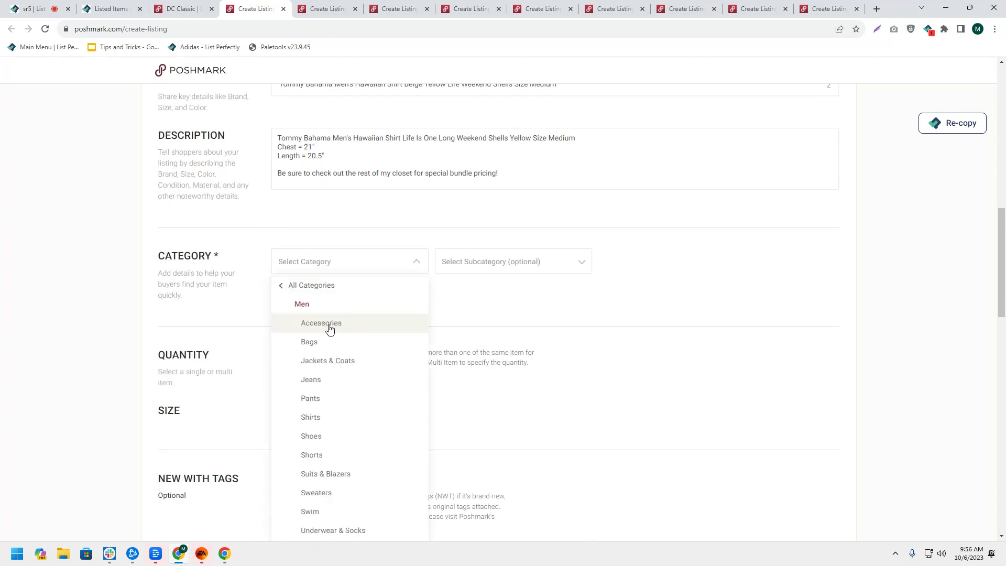
{"action": "left_click", "coordinate": [336, 416]}
{"action": "scroll", "coordinate": [409, 353], "scroll_direction": "down", "scroll_amount": 3}
{"action": "scroll", "coordinate": [377, 345], "scroll_direction": "down", "scroll_amount": 2}
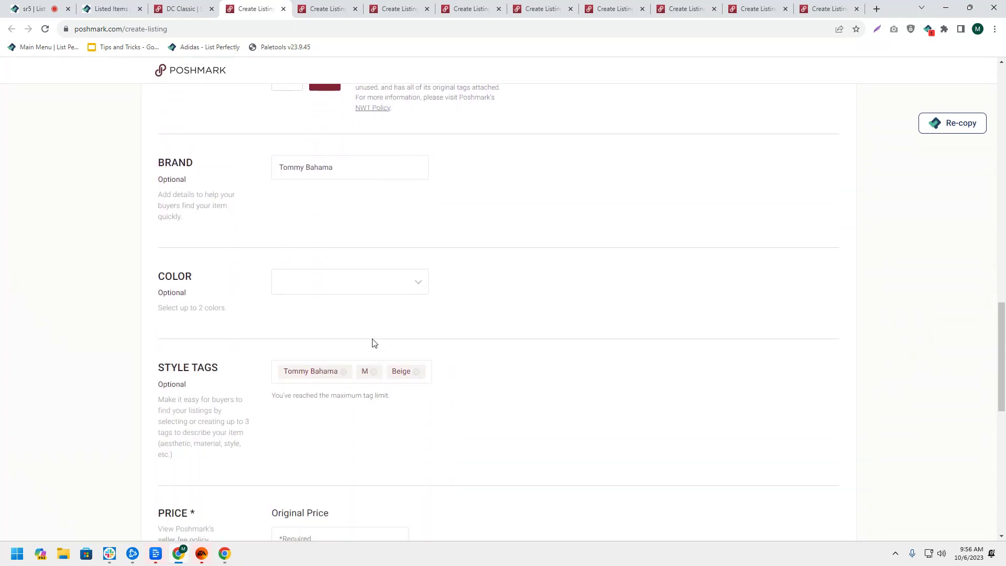
{"action": "scroll", "coordinate": [326, 301], "scroll_direction": "down", "scroll_amount": 2}
{"action": "scroll", "coordinate": [326, 308], "scroll_direction": "down", "scroll_amount": 1}
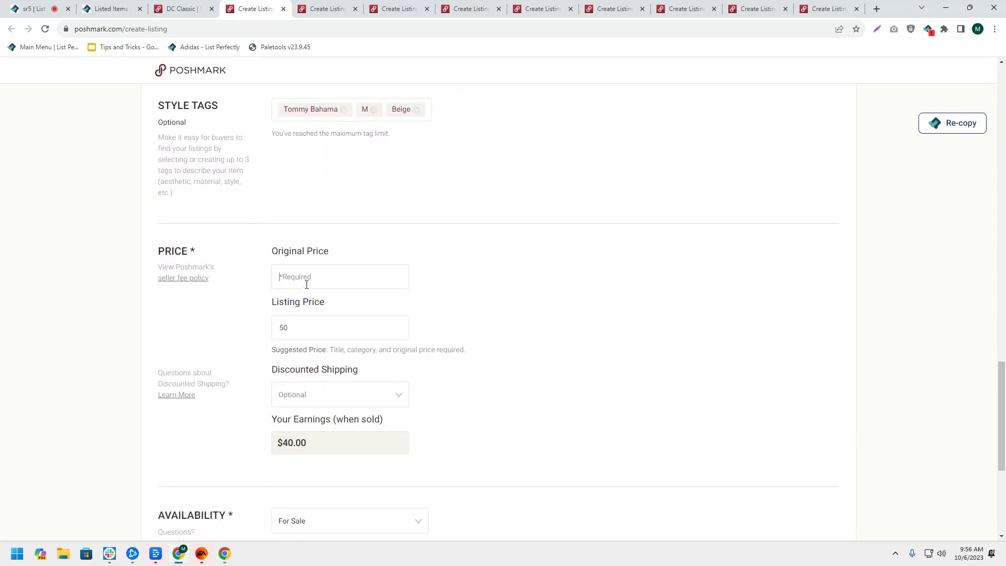
{"action": "scroll", "coordinate": [307, 284], "scroll_direction": "down", "scroll_amount": 3}
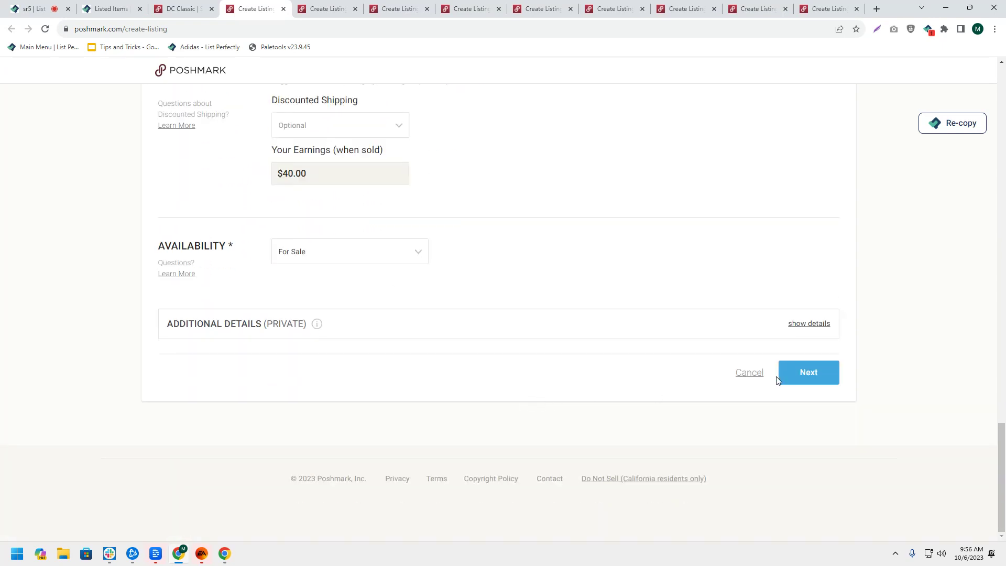
{"action": "left_click", "coordinate": [804, 381]}
{"action": "left_click", "coordinate": [493, 517]}
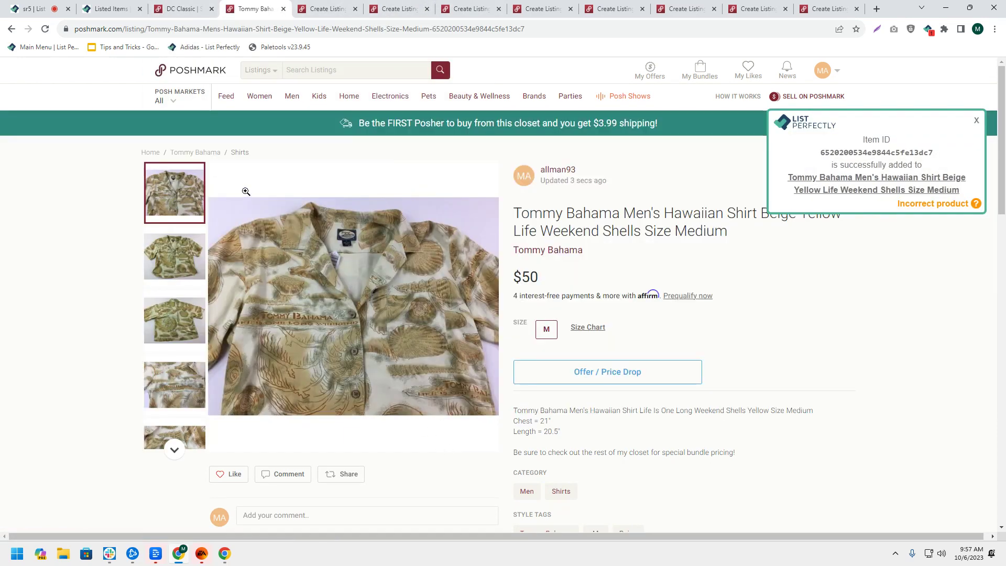
Close every tab right of Listed Items, dismiss the ten-items dialog and start a new tab
{"action": "left_click", "coordinate": [110, 10]}
{"action": "right_click", "coordinate": [110, 10]}
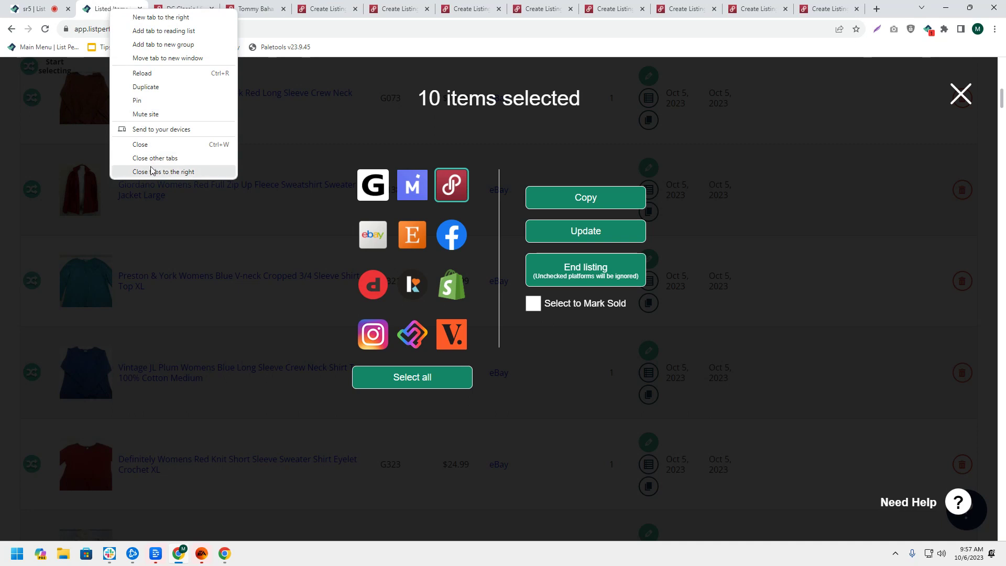
{"action": "left_click", "coordinate": [110, 7]}
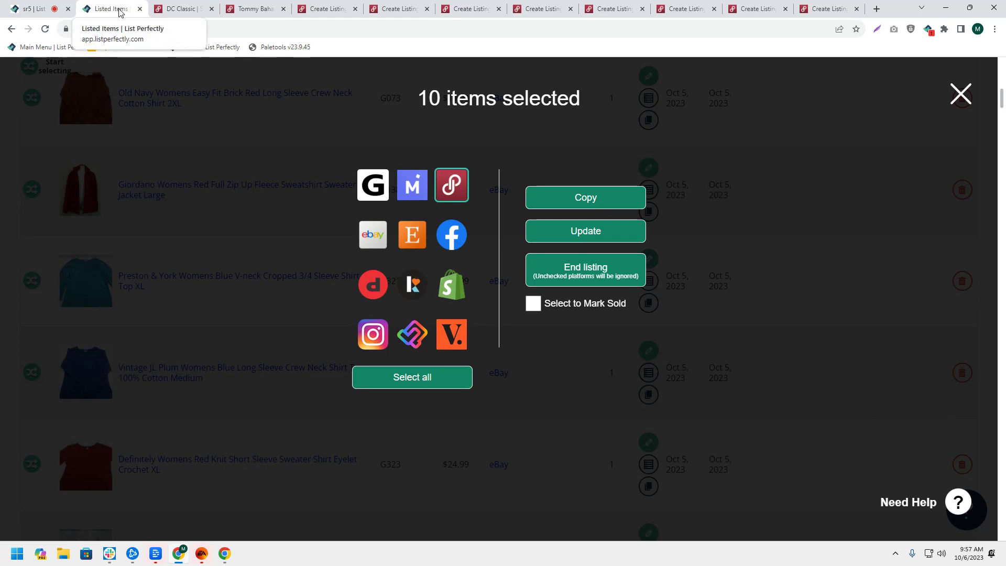
{"action": "right_click", "coordinate": [119, 13]}
{"action": "left_click", "coordinate": [156, 172]}
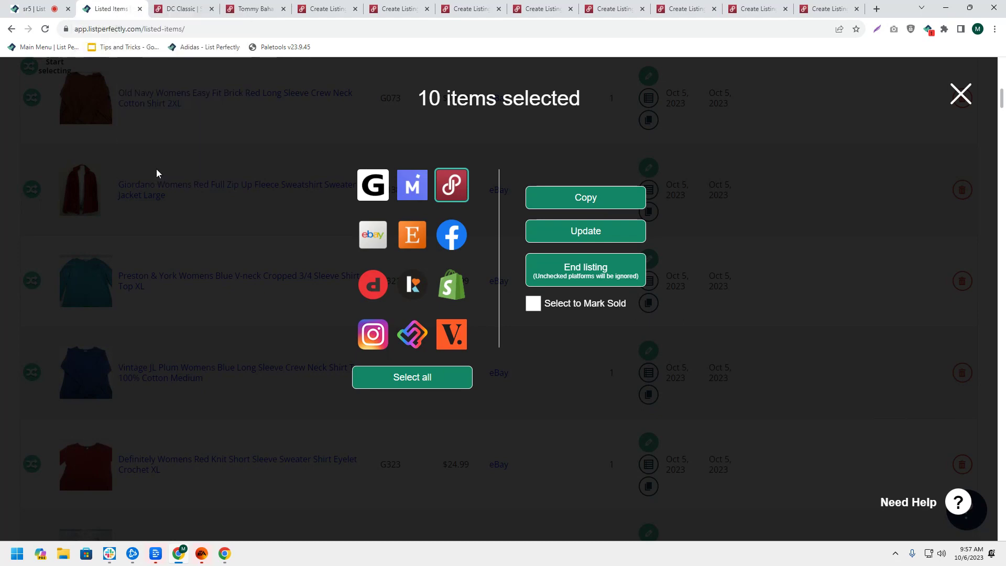
{"action": "left_click", "coordinate": [200, 143]}
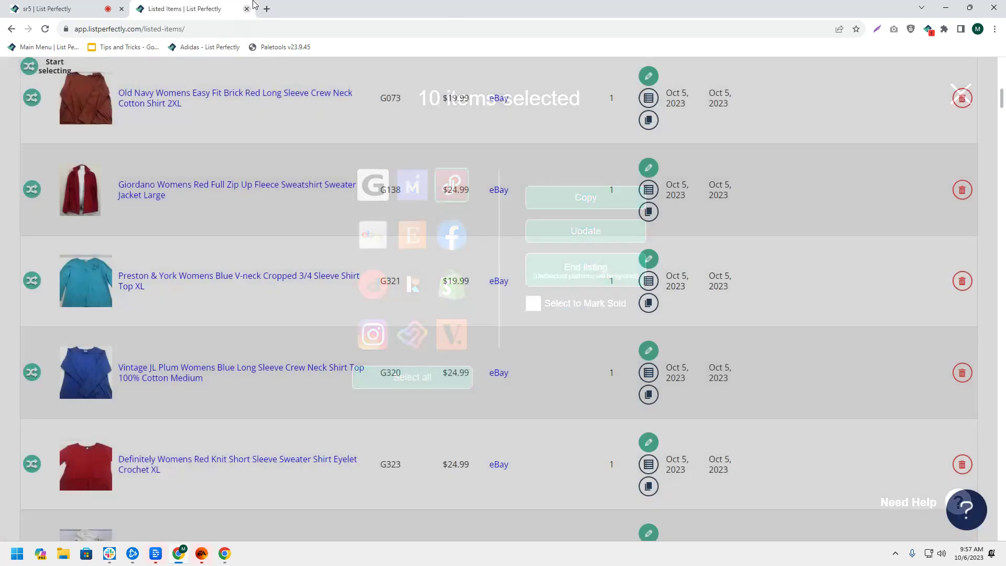
{"action": "left_click", "coordinate": [267, 9]}
{"action": "type", "text": "poshmark.com/feed"}
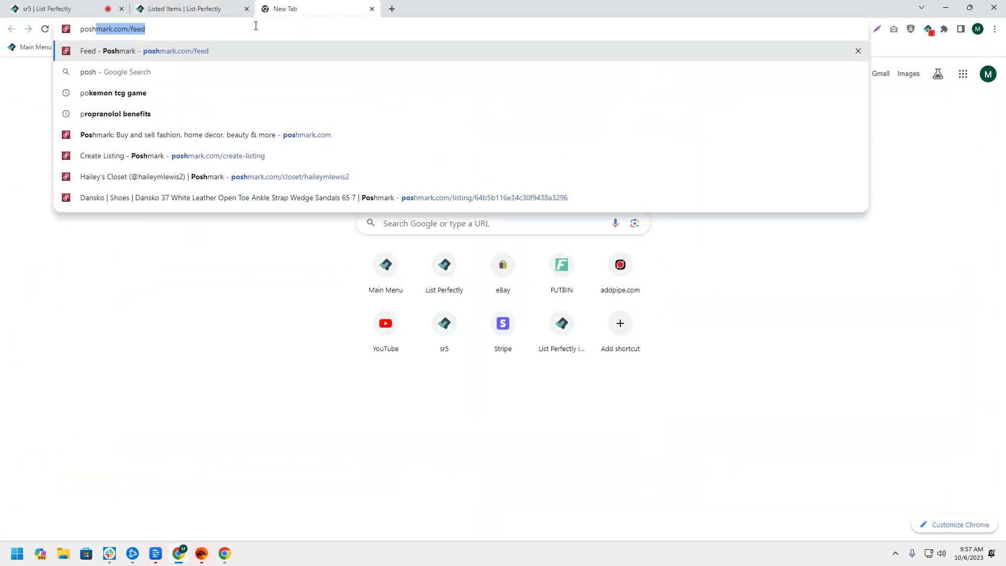
Go to the Poshmark feed, log out, and sign in with the saved second account's credentials
{"action": "key", "text": "Return"}
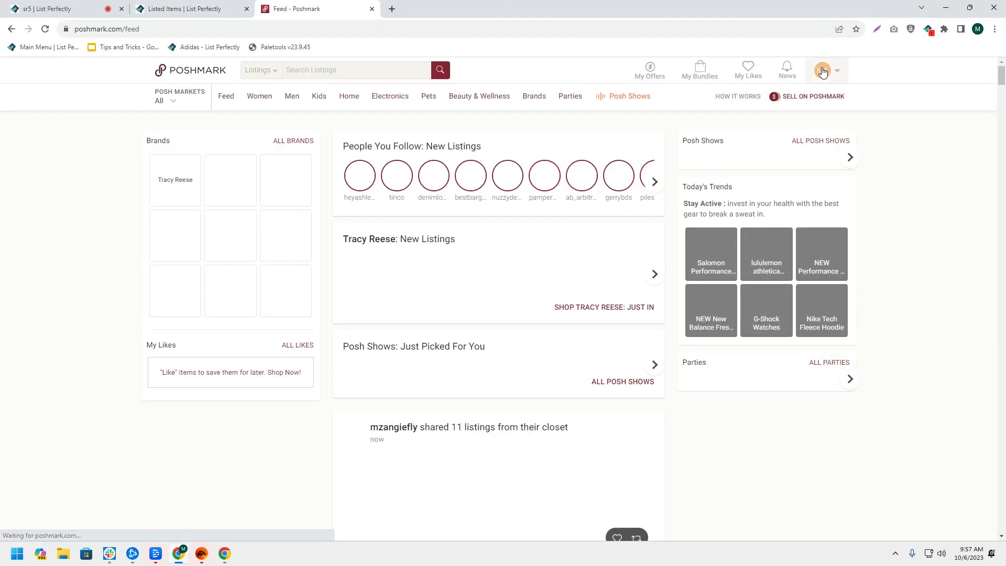
{"action": "left_click", "coordinate": [782, 475]}
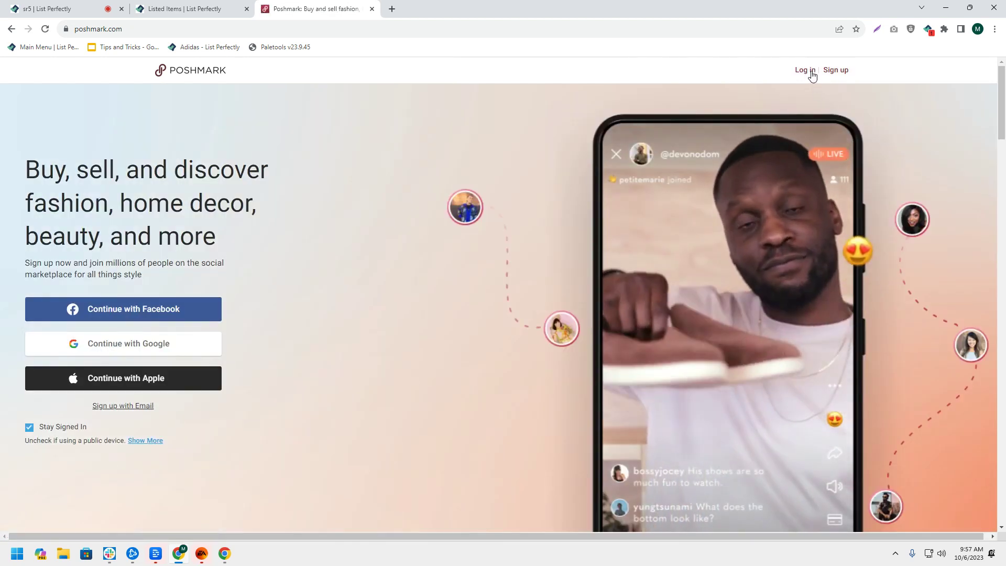
{"action": "left_click", "coordinate": [805, 70]}
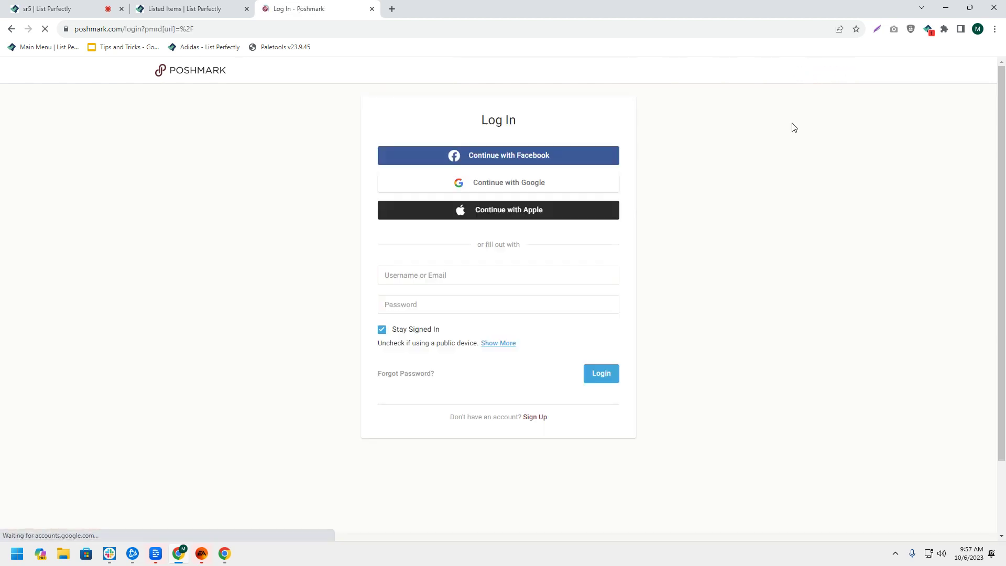
{"action": "left_click", "coordinate": [428, 274]}
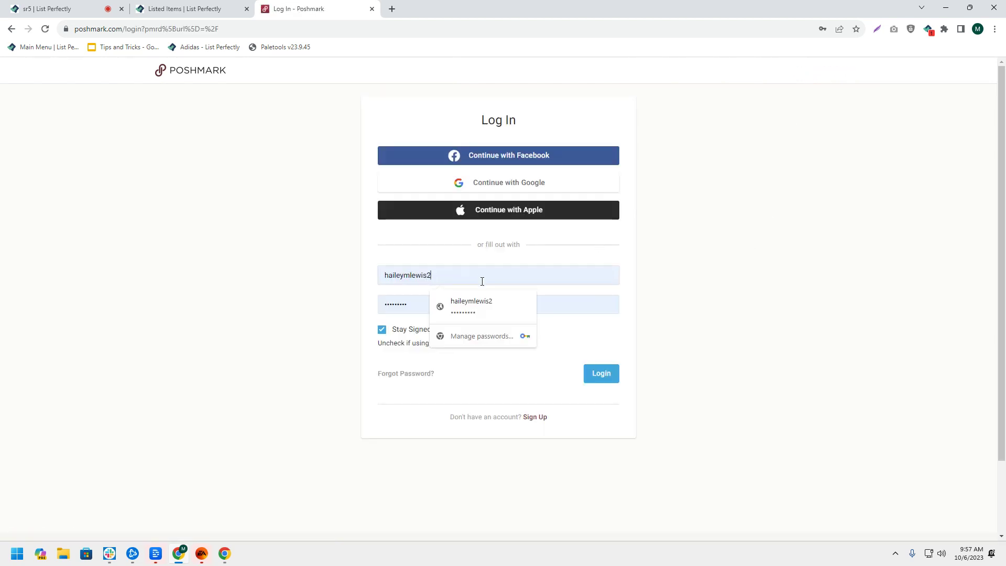
{"action": "left_click", "coordinate": [610, 376]}
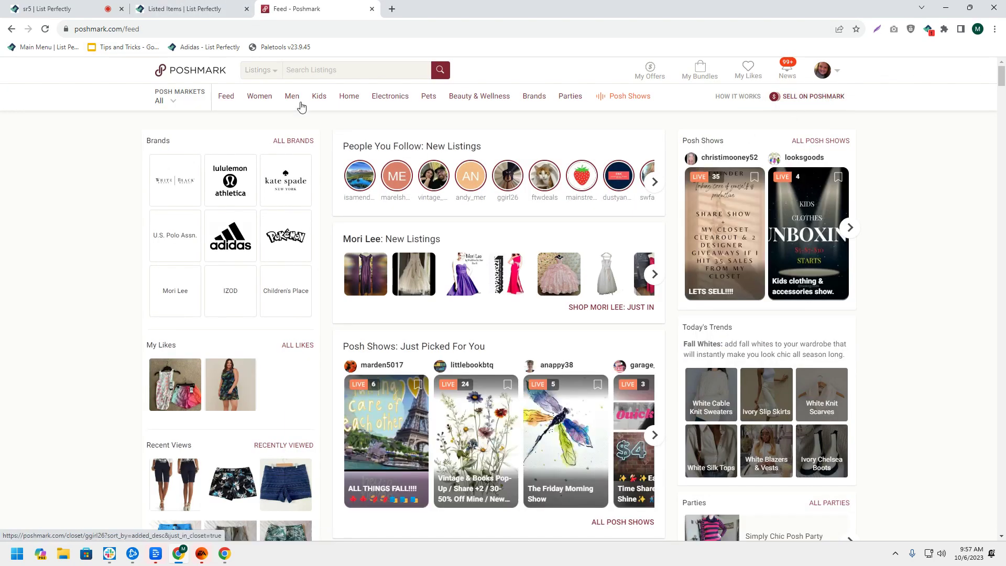
Begin selecting and pick the TJ Lawford robe, Old Navy, JL Plum, Preston & York and Sonoma listings
{"action": "left_click", "coordinate": [194, 16]}
{"action": "scroll", "coordinate": [238, 157], "scroll_direction": "up", "scroll_amount": 5}
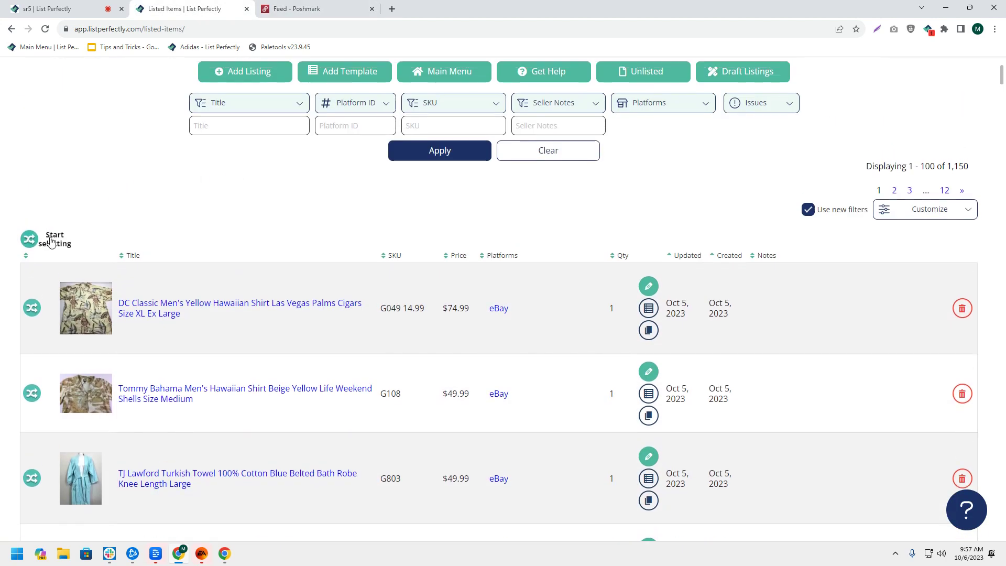
{"action": "left_click", "coordinate": [47, 236]}
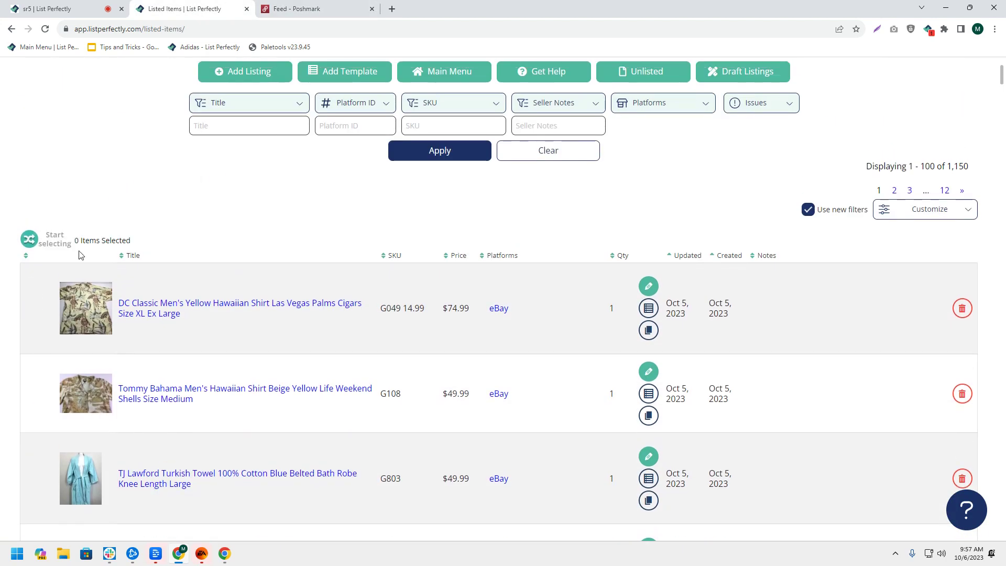
{"action": "scroll", "coordinate": [332, 326], "scroll_direction": "down", "scroll_amount": 3}
{"action": "left_click", "coordinate": [336, 296]}
{"action": "scroll", "coordinate": [374, 299], "scroll_direction": "down", "scroll_amount": 1}
{"action": "left_click", "coordinate": [374, 275]}
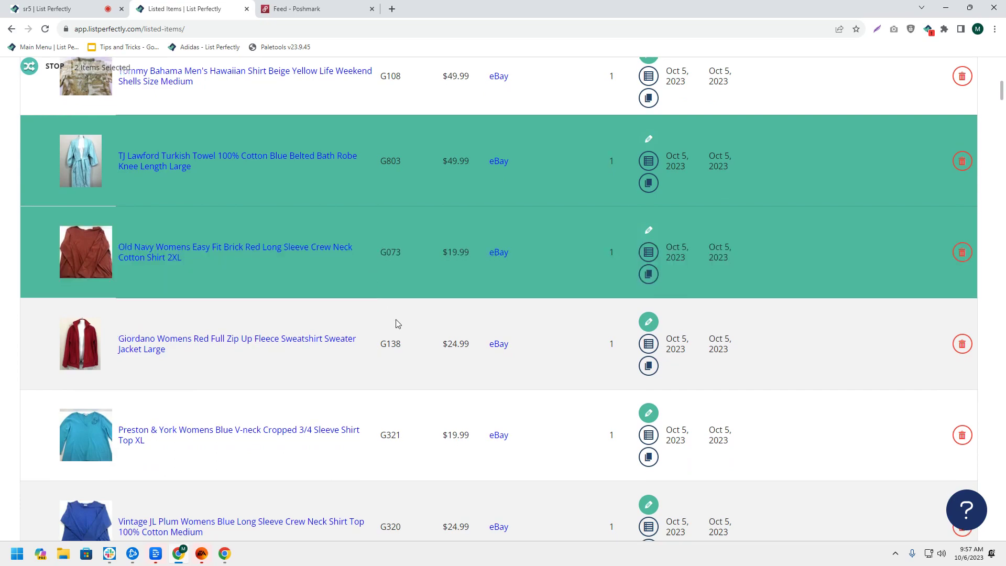
{"action": "scroll", "coordinate": [377, 323], "scroll_direction": "down", "scroll_amount": 1}
{"action": "scroll", "coordinate": [401, 386], "scroll_direction": "down", "scroll_amount": 2}
{"action": "left_click", "coordinate": [357, 297]}
{"action": "left_click", "coordinate": [362, 212]}
{"action": "scroll", "coordinate": [395, 370], "scroll_direction": "down", "scroll_amount": 2}
{"action": "scroll", "coordinate": [370, 248], "scroll_direction": "up", "scroll_amount": 2}
{"action": "scroll", "coordinate": [371, 311], "scroll_direction": "up", "scroll_amount": 5}
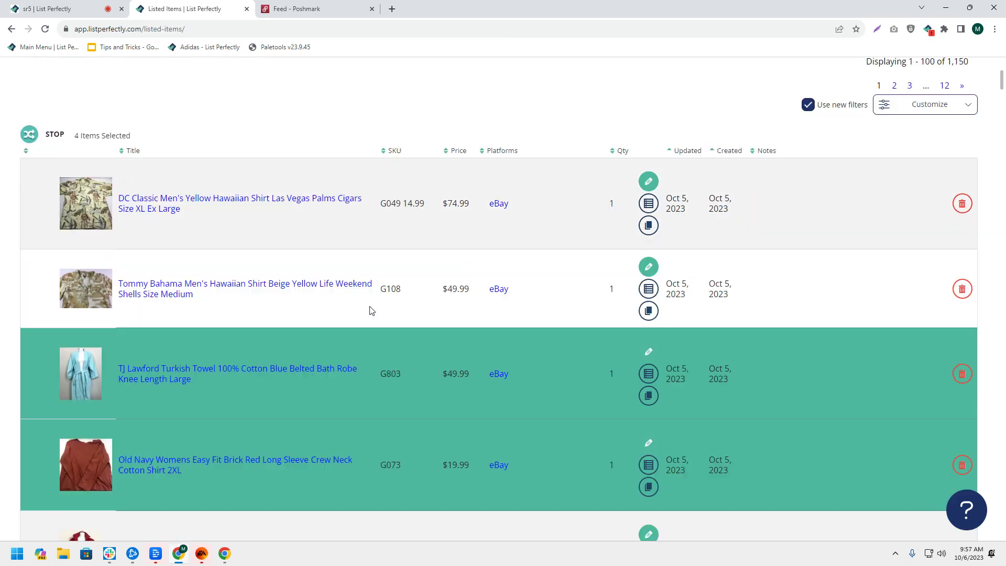
{"action": "scroll", "coordinate": [374, 320], "scroll_direction": "down", "scroll_amount": 5}
{"action": "scroll", "coordinate": [375, 324], "scroll_direction": "down", "scroll_amount": 3}
{"action": "left_click", "coordinate": [370, 322]}
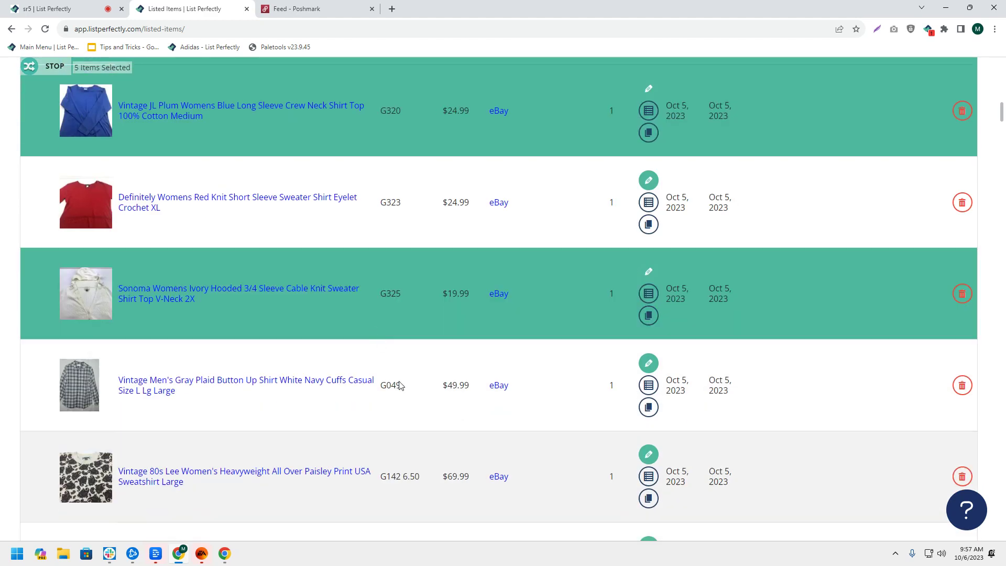
Add the plaid shirt, Tommy Hilfiger polo, UNLV tee, Utility Hawaiian and Grace Elements listings, then copy all ten to Poshmark
{"action": "left_click", "coordinate": [401, 390]}
{"action": "scroll", "coordinate": [347, 355], "scroll_direction": "down", "scroll_amount": 2}
{"action": "left_click", "coordinate": [321, 360]}
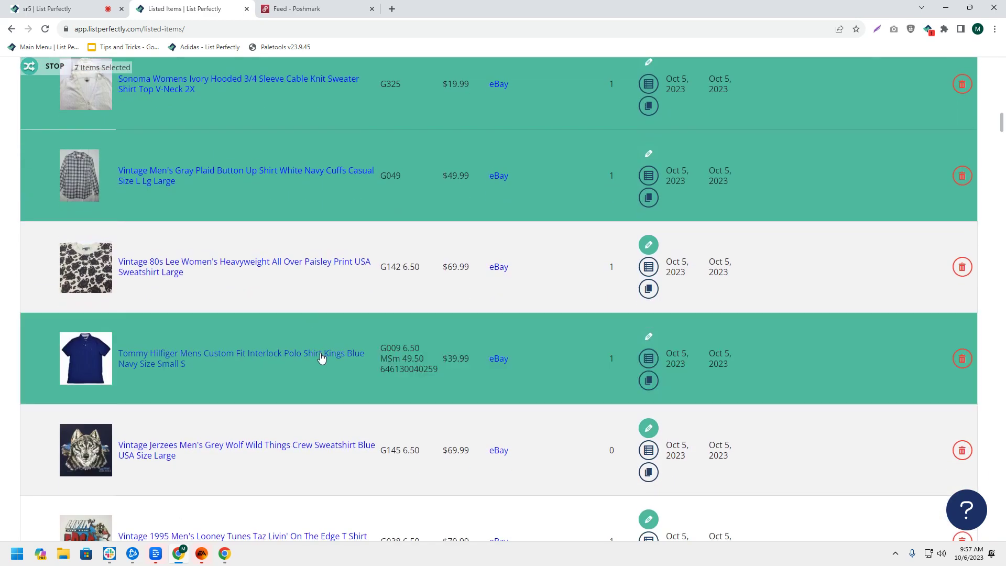
{"action": "scroll", "coordinate": [338, 394], "scroll_direction": "down", "scroll_amount": 1}
{"action": "scroll", "coordinate": [361, 417], "scroll_direction": "down", "scroll_amount": 1}
{"action": "left_click", "coordinate": [385, 436]}
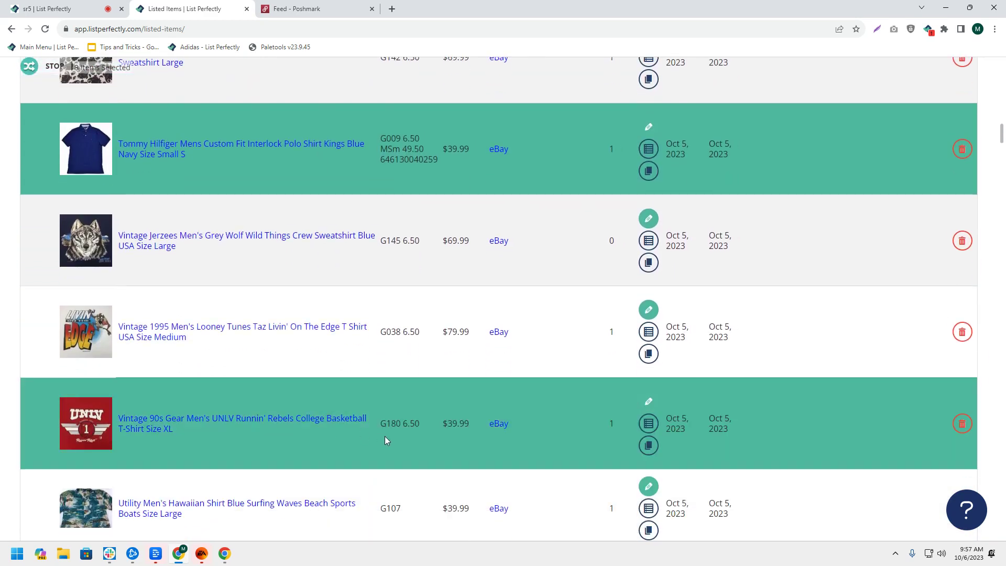
{"action": "scroll", "coordinate": [370, 429], "scroll_direction": "down", "scroll_amount": 1}
{"action": "left_click", "coordinate": [350, 417]}
{"action": "scroll", "coordinate": [350, 416], "scroll_direction": "down", "scroll_amount": 1}
{"action": "scroll", "coordinate": [326, 404], "scroll_direction": "down", "scroll_amount": 1}
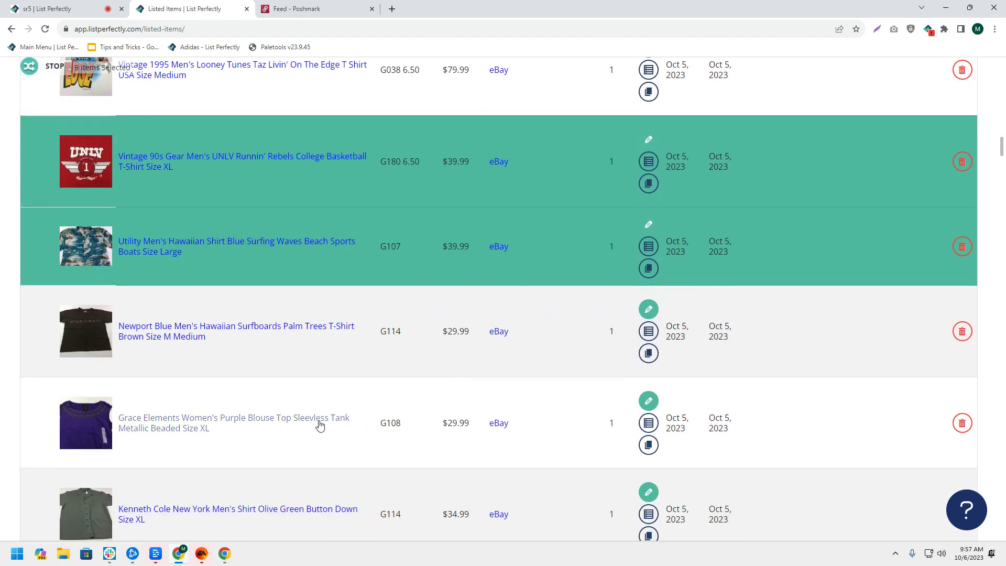
{"action": "left_click", "coordinate": [311, 414]}
{"action": "left_click", "coordinate": [32, 67]}
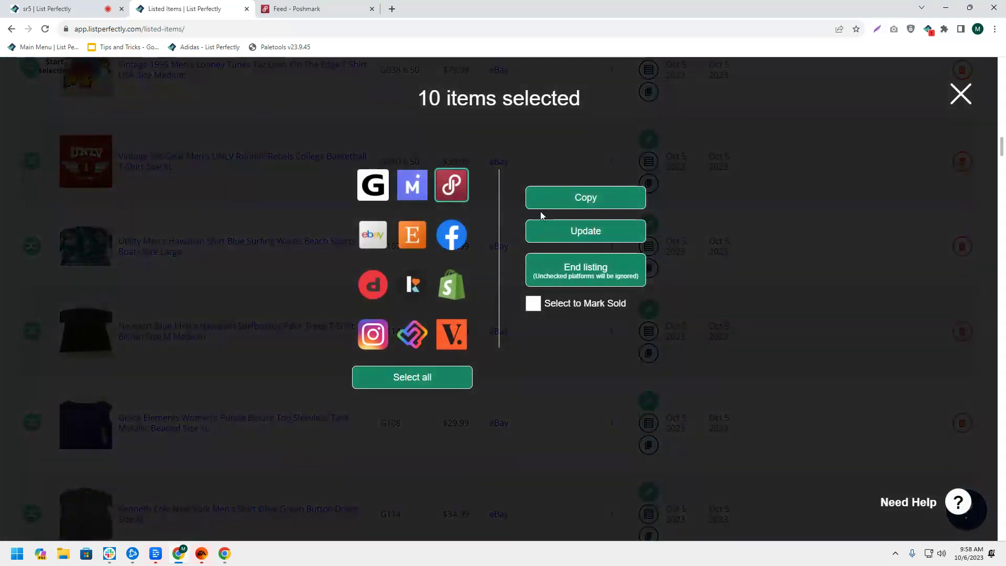
{"action": "left_click", "coordinate": [582, 205]}
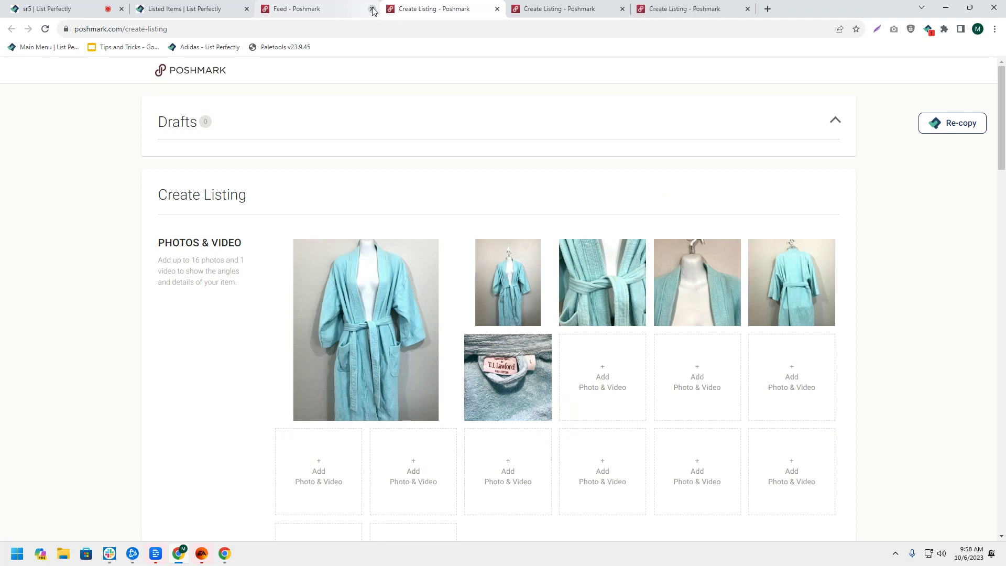
{"action": "scroll", "coordinate": [428, 161], "scroll_direction": "down", "scroll_amount": 3}
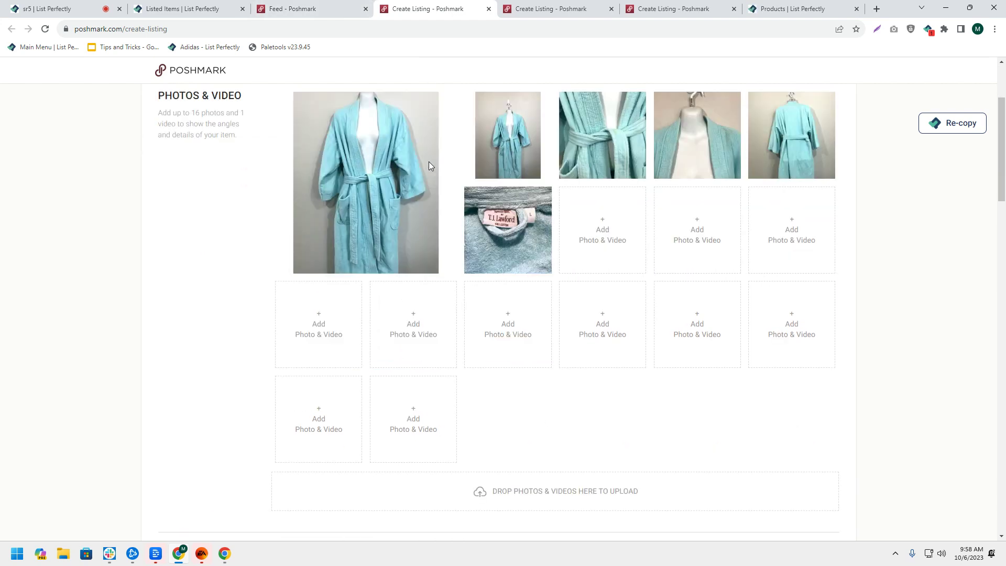
{"action": "scroll", "coordinate": [405, 167], "scroll_direction": "down", "scroll_amount": 2}
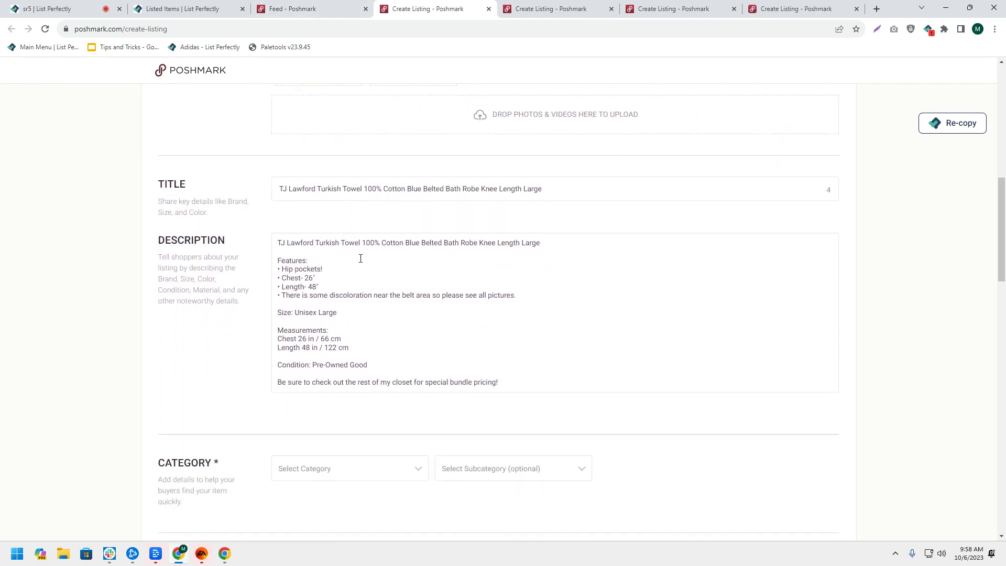
{"action": "scroll", "coordinate": [355, 263], "scroll_direction": "down", "scroll_amount": 1}
{"action": "scroll", "coordinate": [341, 275], "scroll_direction": "down", "scroll_amount": 2}
{"action": "scroll", "coordinate": [341, 274], "scroll_direction": "up", "scroll_amount": 2}
{"action": "scroll", "coordinate": [332, 301], "scroll_direction": "down", "scroll_amount": 1}
Categorise the TJ Lawford robe as Women > Bath & Body, enter its original price and reach the sharing step
{"action": "left_click", "coordinate": [338, 312]}
{"action": "left_click", "coordinate": [354, 368]}
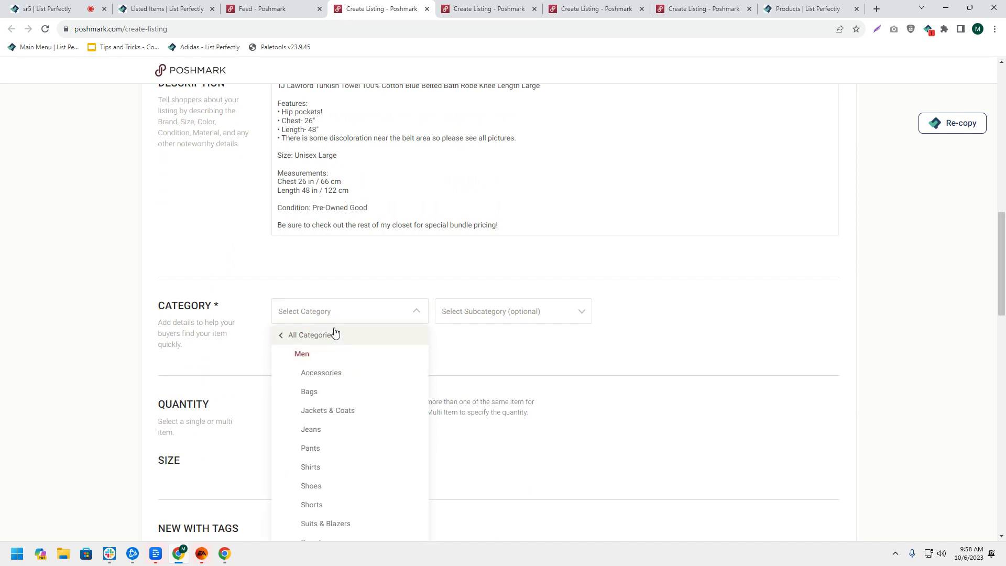
{"action": "left_click", "coordinate": [282, 337]}
{"action": "left_click", "coordinate": [315, 354]}
{"action": "scroll", "coordinate": [333, 438], "scroll_direction": "down", "scroll_amount": 1}
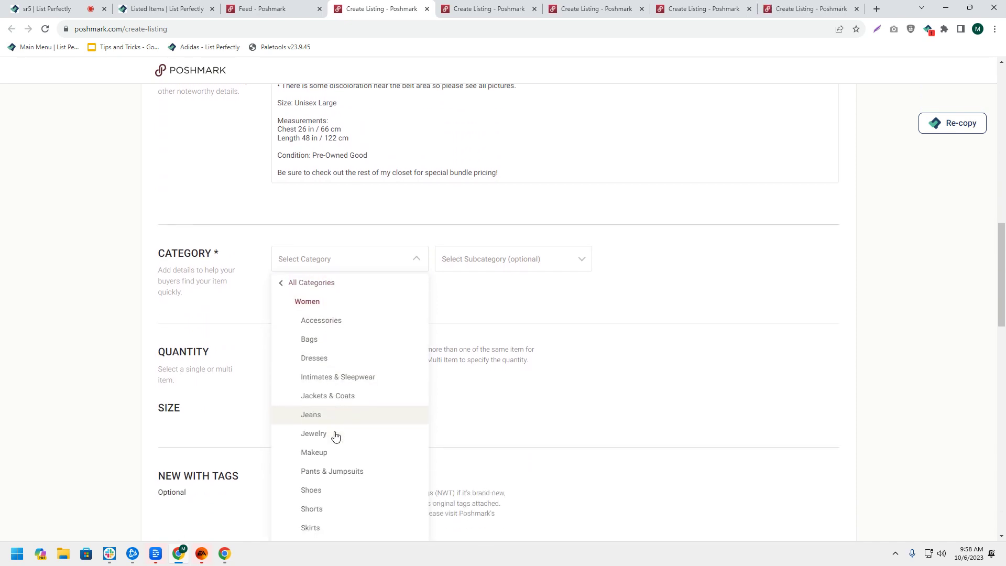
{"action": "scroll", "coordinate": [337, 450], "scroll_direction": "down", "scroll_amount": 2}
{"action": "scroll", "coordinate": [333, 440], "scroll_direction": "down", "scroll_amount": 1}
{"action": "left_click", "coordinate": [331, 433]}
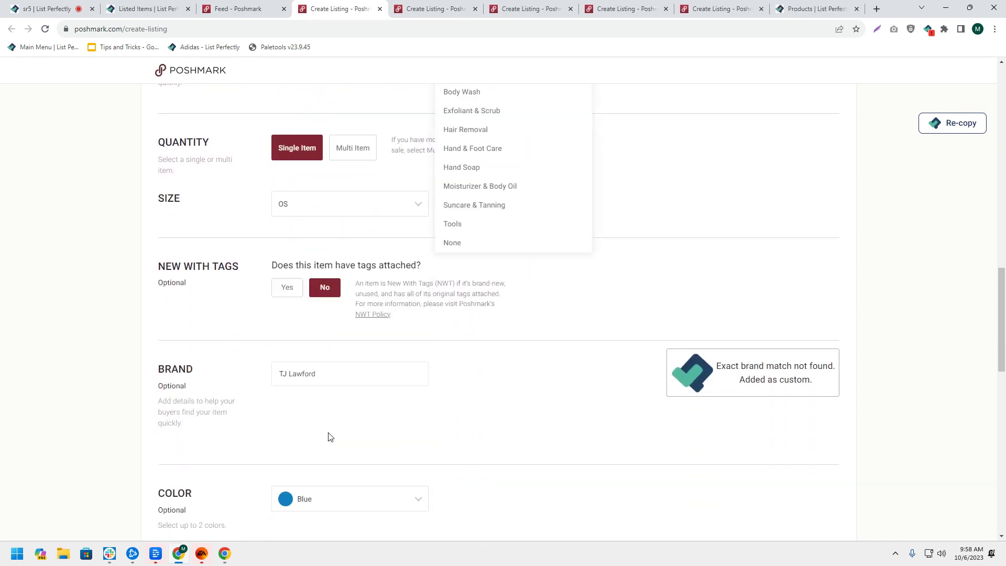
{"action": "scroll", "coordinate": [451, 344], "scroll_direction": "down", "scroll_amount": 1}
{"action": "scroll", "coordinate": [451, 344], "scroll_direction": "down", "scroll_amount": 1}
{"action": "scroll", "coordinate": [452, 344], "scroll_direction": "down", "scroll_amount": 2}
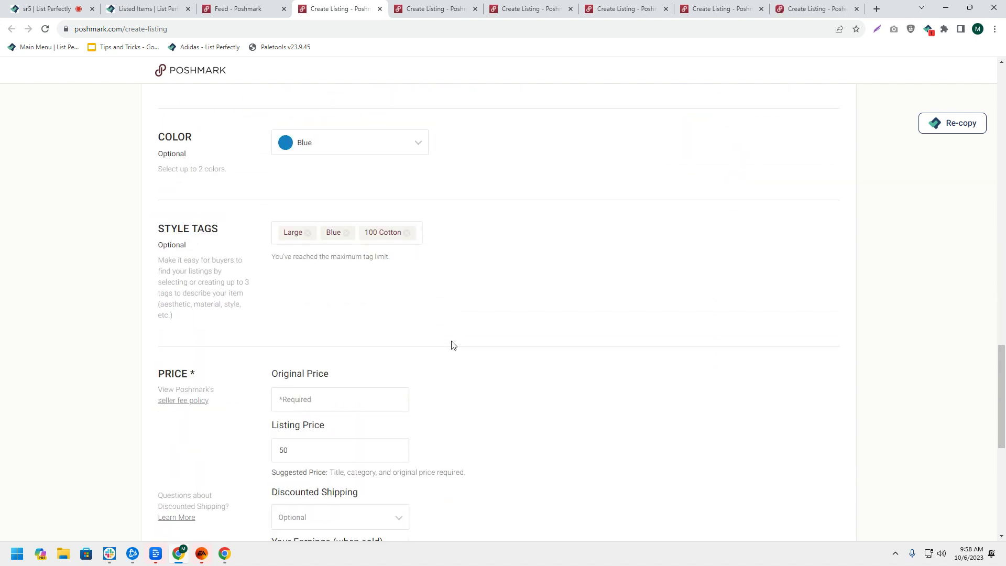
{"action": "scroll", "coordinate": [452, 344], "scroll_direction": "down", "scroll_amount": 1}
{"action": "left_click", "coordinate": [321, 293]}
{"action": "type", "text": "0"}
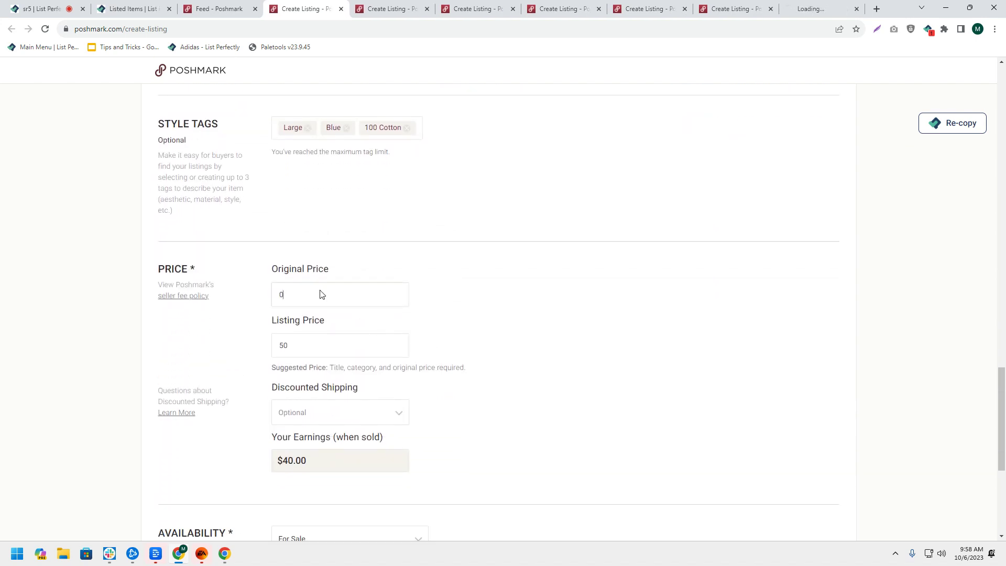
{"action": "scroll", "coordinate": [369, 362], "scroll_direction": "down", "scroll_amount": 1}
{"action": "scroll", "coordinate": [472, 385], "scroll_direction": "down", "scroll_amount": 2}
{"action": "left_click", "coordinate": [800, 371]}
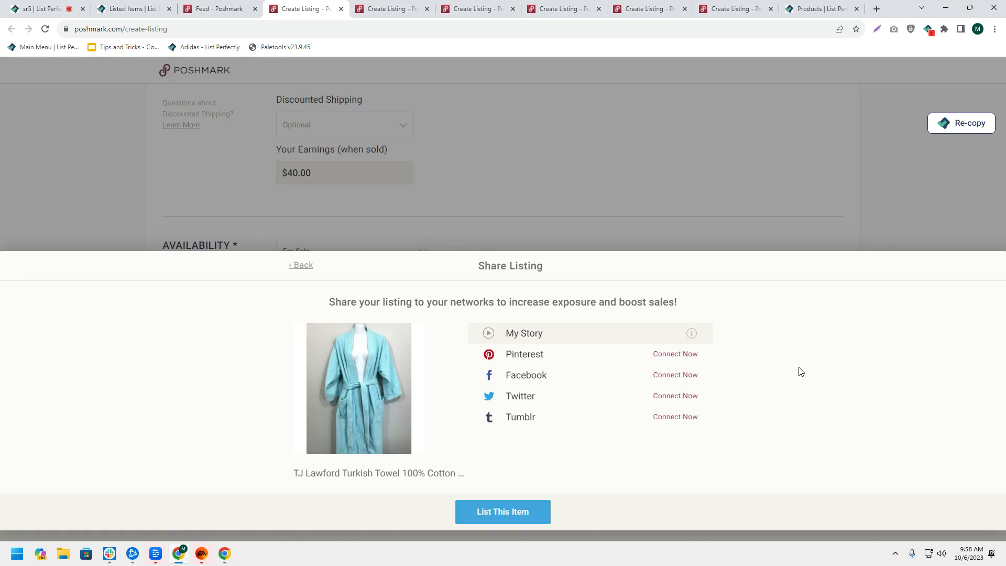
Publish the bath robe listing live and return to List Perfectly's listed items
{"action": "left_click", "coordinate": [490, 510]}
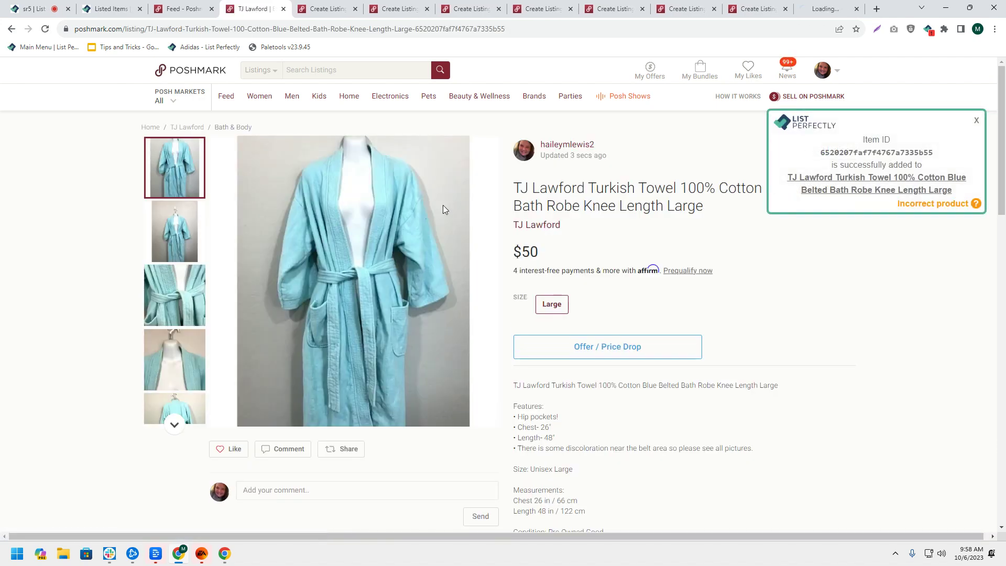
{"action": "left_click", "coordinate": [99, 9]}
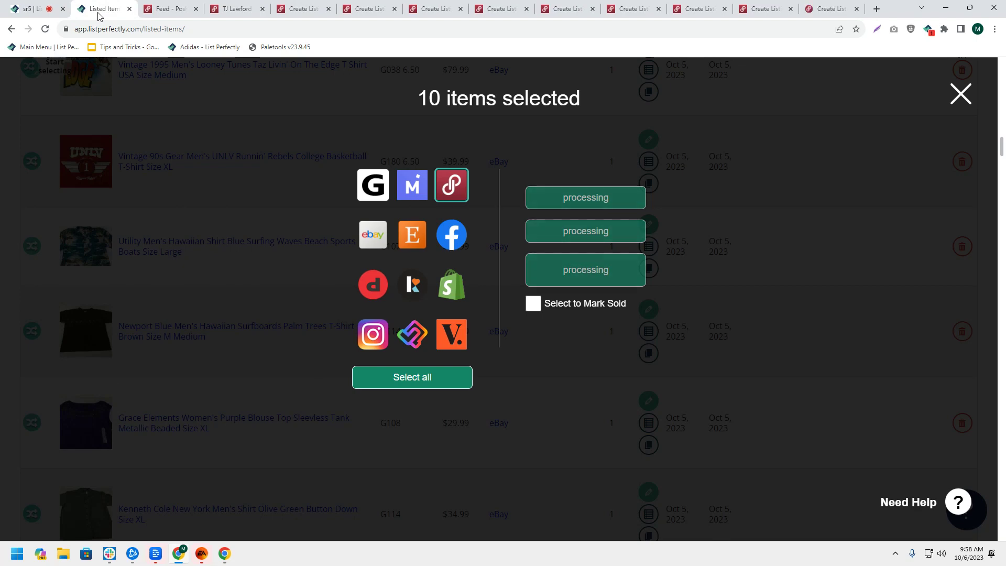
Bring up the browser tab menu on the Listed Items tab
{"action": "right_click", "coordinate": [99, 16]}
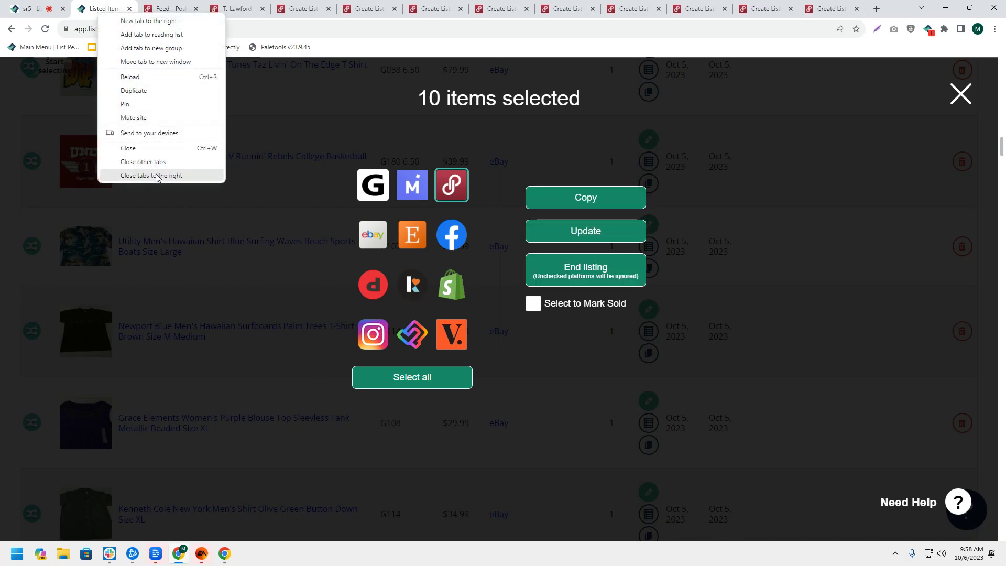